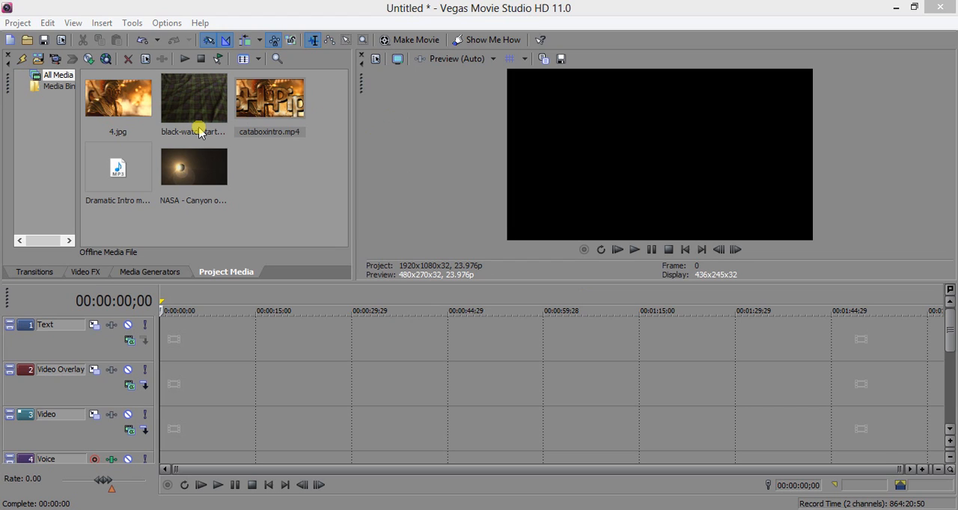
# Step: Place the 4.jpg image from the project media at the very start of the Text track
pyautogui.click(120, 99)
pyautogui.moveTo(120, 99); pyautogui.dragTo(161, 342)
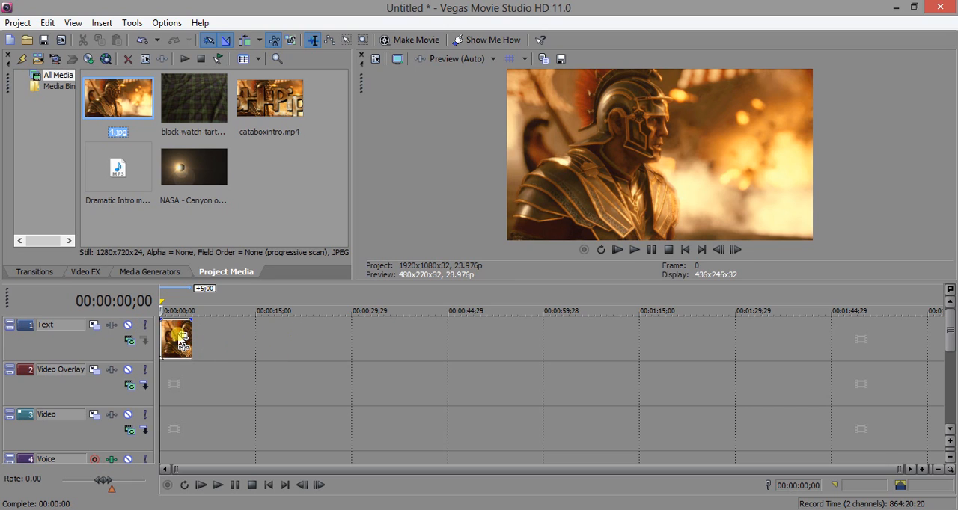
pyautogui.click(217, 350)
pyautogui.scroll(3, 221, 351)
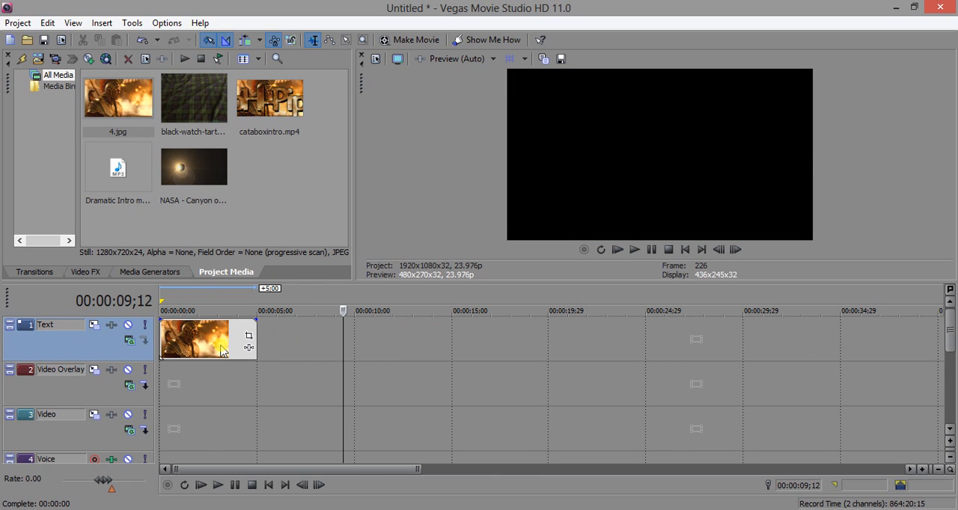
pyautogui.scroll(-2, 223, 352)
pyautogui.scroll(2, 223, 352)
pyautogui.scroll(-2, 225, 350)
pyautogui.scroll(3, 227, 349)
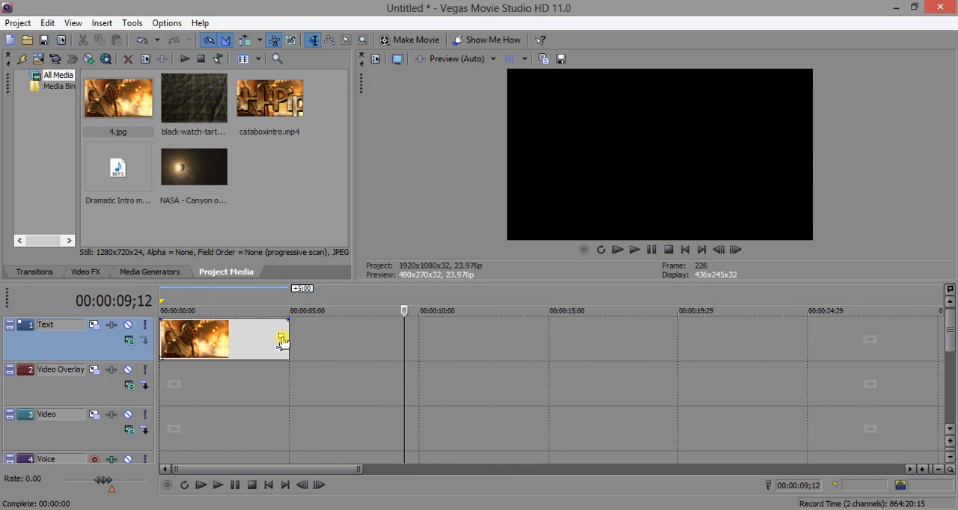
# Step: Adjust the end of the 4.jpg clip on the Text track, extending it to a length of about 9.5 seconds
pyautogui.moveTo(284, 332); pyautogui.dragTo(301, 369)
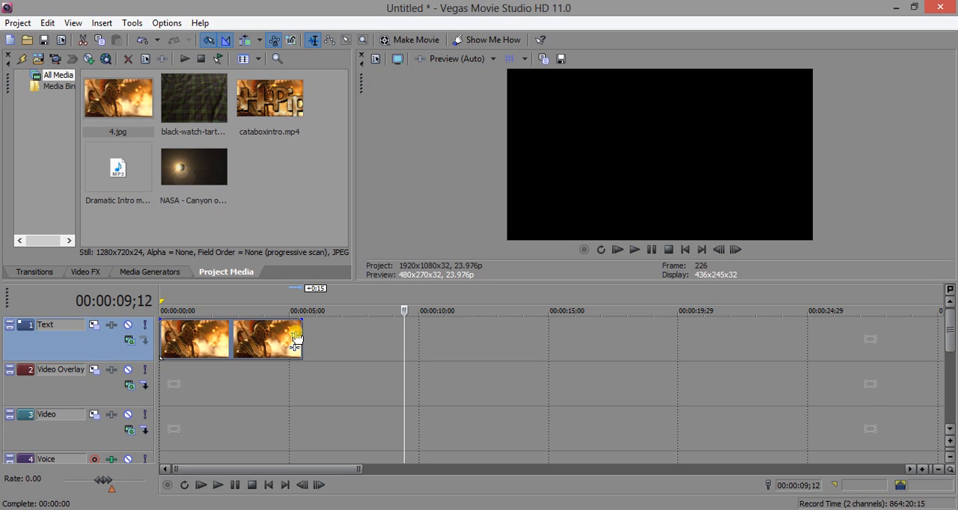
pyautogui.moveTo(295, 338); pyautogui.dragTo(270, 356)
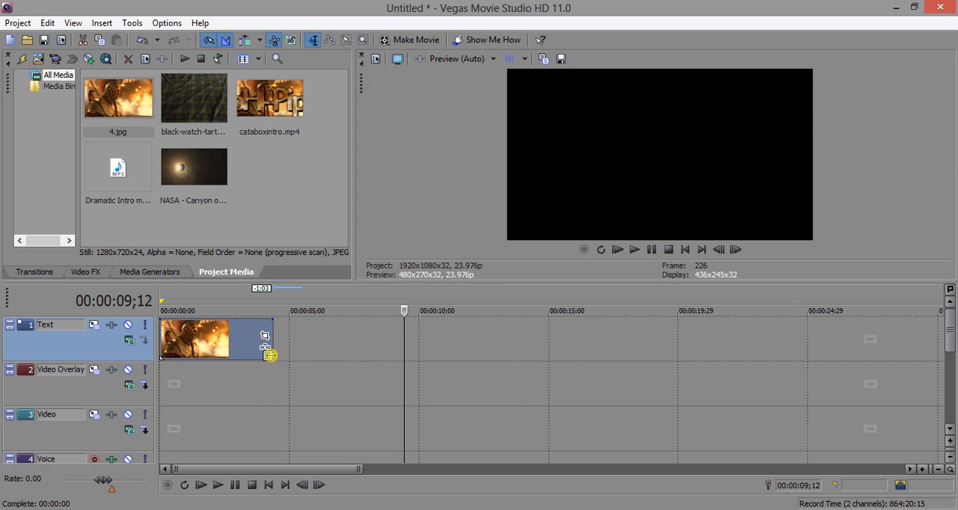
pyautogui.click(617, 250)
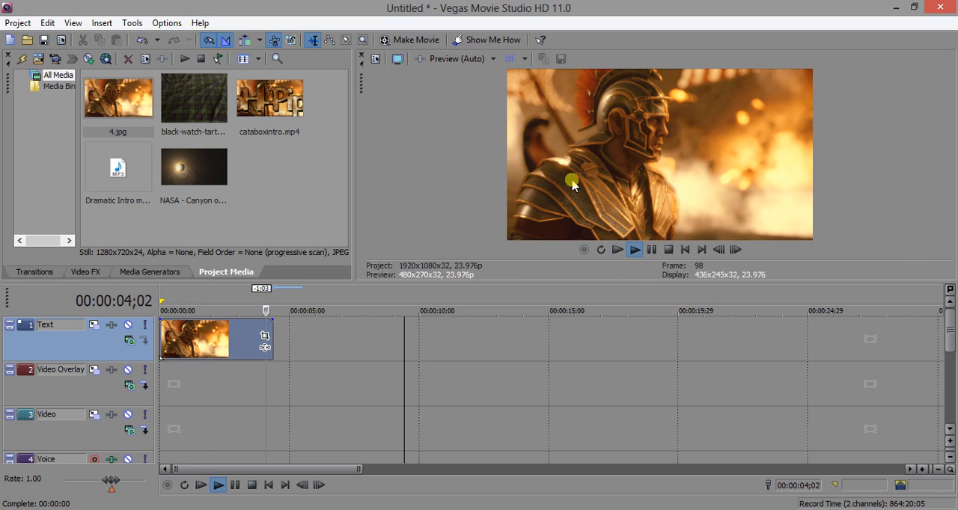
pyautogui.click(654, 254)
pyautogui.moveTo(272, 333); pyautogui.dragTo(408, 333)
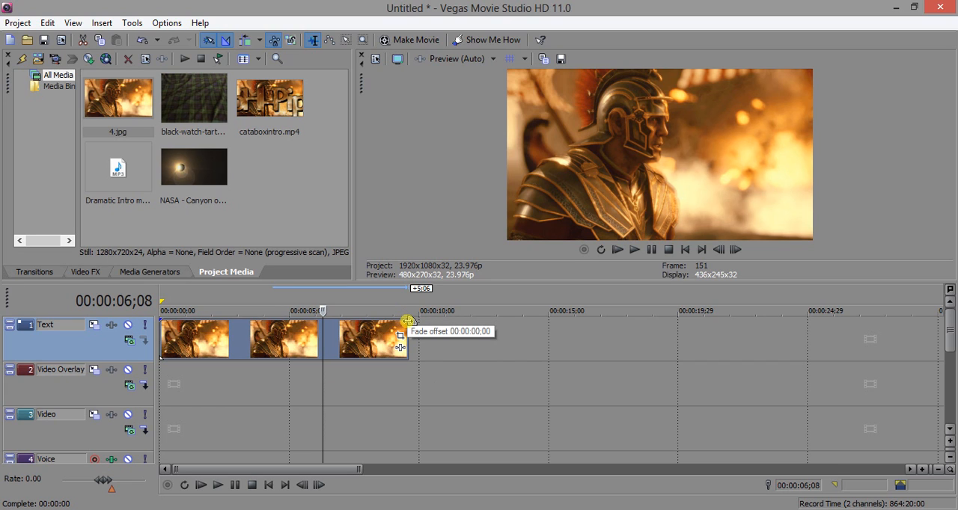
# Step: Try a fade-out with an offset of 00:00:01;18 at the end of the 4.jpg clip, play it back and remove it
pyautogui.moveTo(407, 321); pyautogui.dragTo(368, 326)
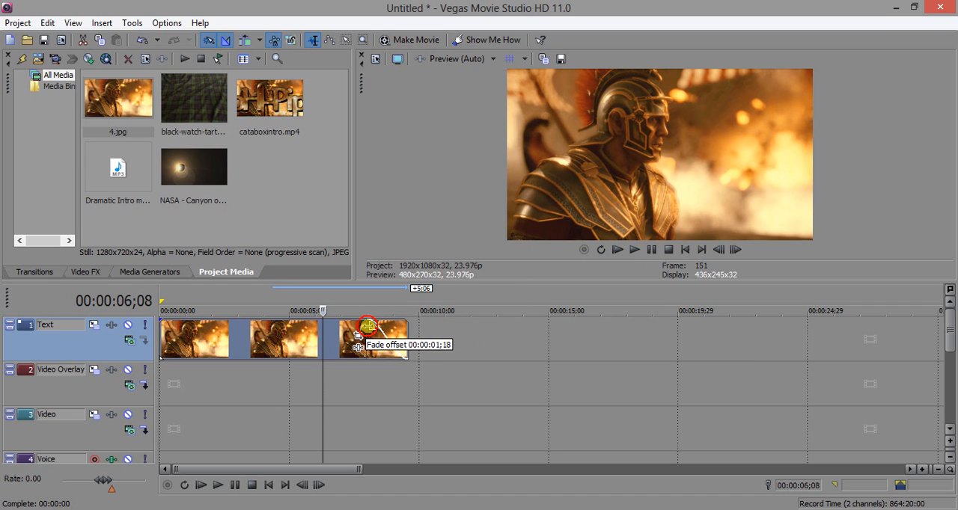
pyautogui.click(633, 252)
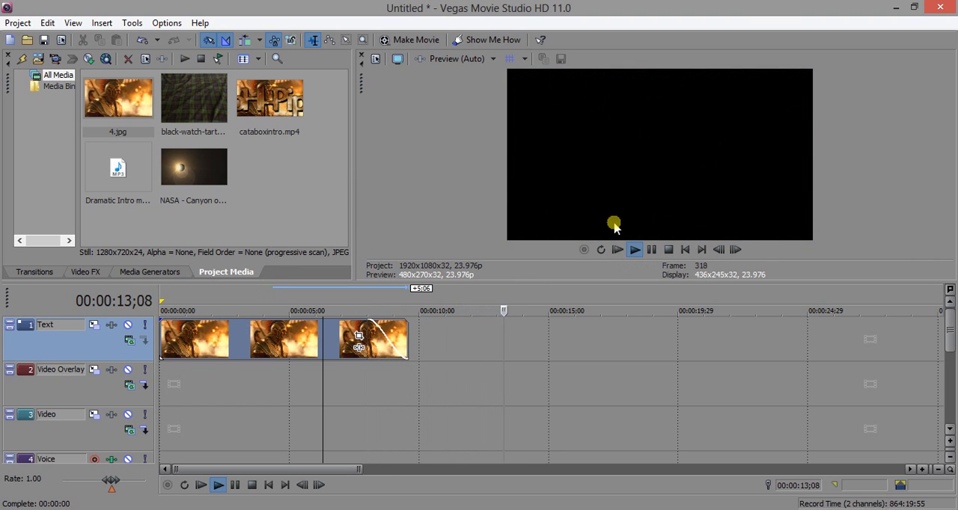
pyautogui.click(650, 249)
pyautogui.moveTo(366, 324); pyautogui.dragTo(416, 319)
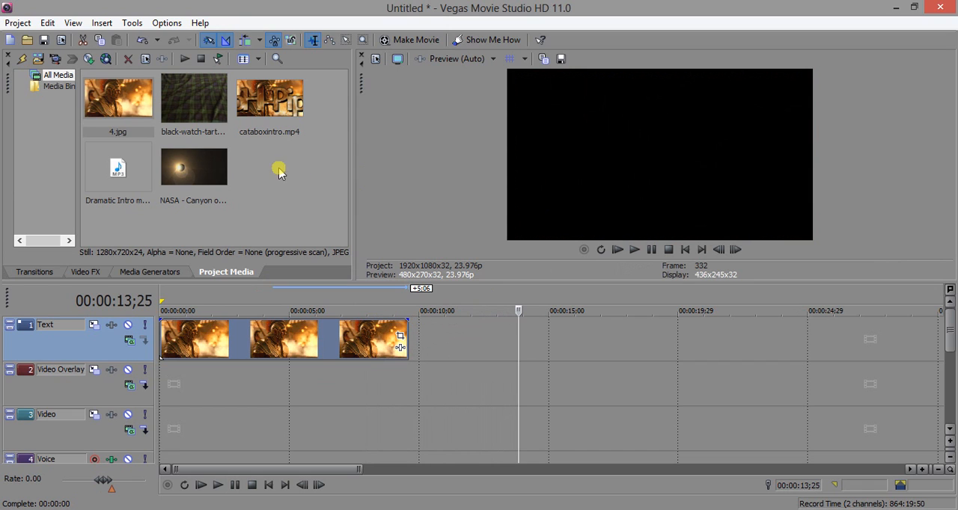
# Step: Add the black-watch-tartan image to the Text track, overlap it with the end of 4.jpg for a 1:16 crossfade, and preview it
pyautogui.moveTo(197, 122); pyautogui.dragTo(443, 330)
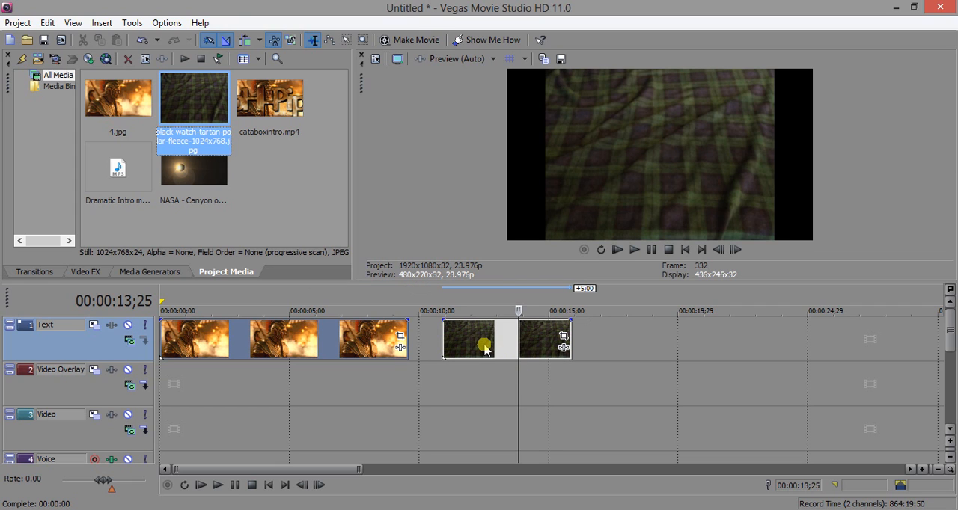
pyautogui.moveTo(484, 350); pyautogui.dragTo(283, 339)
pyautogui.scroll(2, 416, 352)
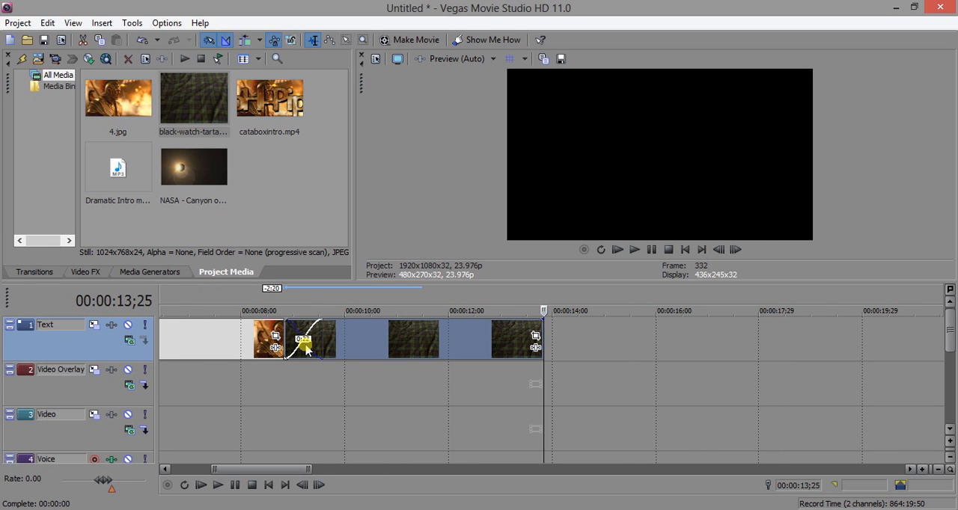
pyautogui.moveTo(306, 350); pyautogui.dragTo(381, 344)
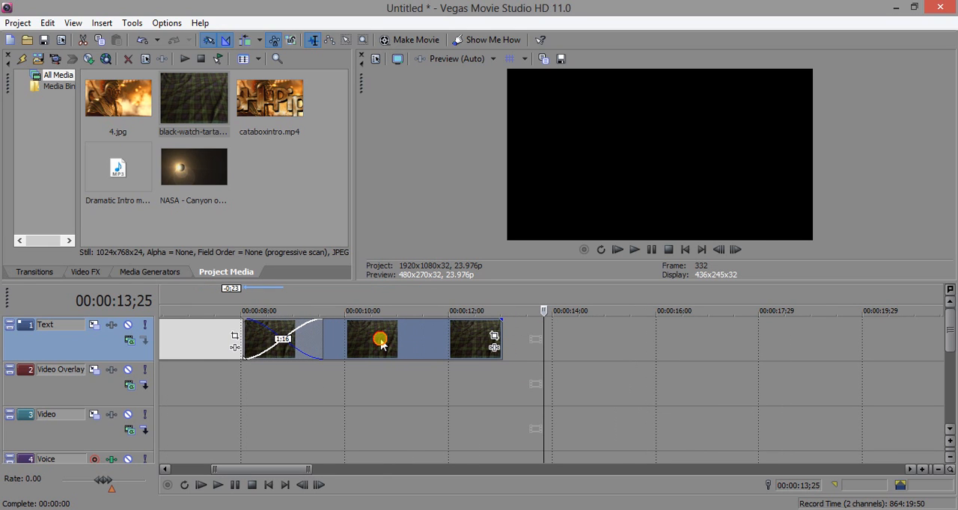
pyautogui.scroll(-3, 354, 315)
pyautogui.click(287, 302)
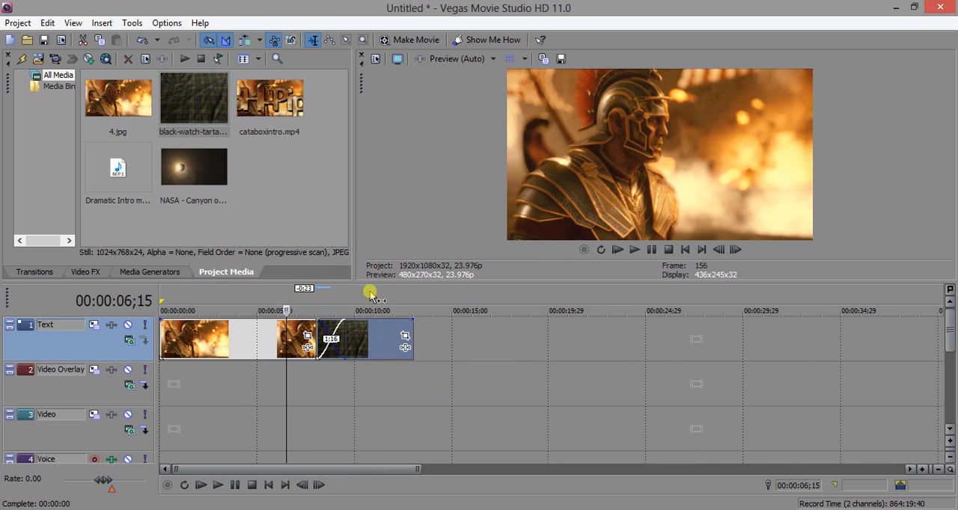
pyautogui.click(633, 251)
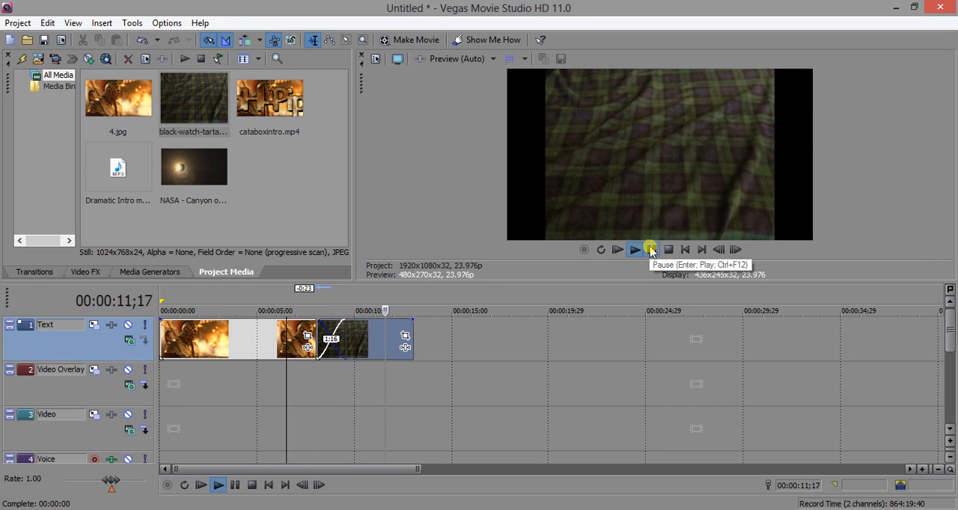
pyautogui.click(650, 251)
# Step: Extend the tartan clip to about the 20-second mark and turn off its Maintain Aspect Ratio switch
pyautogui.moveTo(412, 336); pyautogui.dragTo(548, 337)
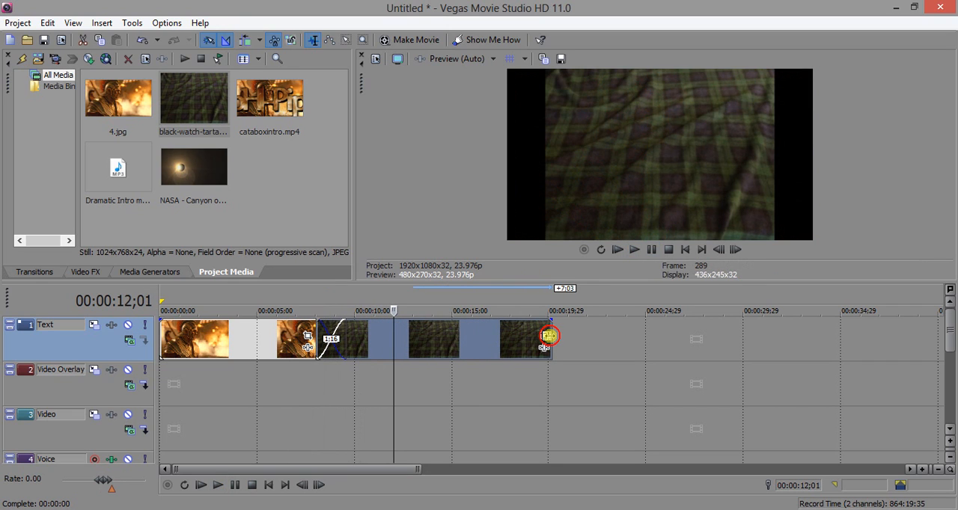
pyautogui.click(210, 304)
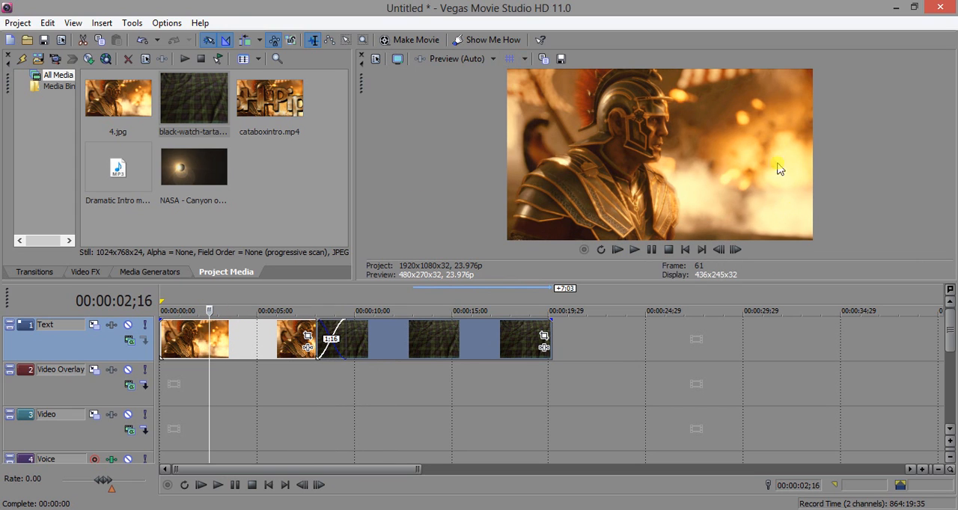
pyautogui.click(423, 307)
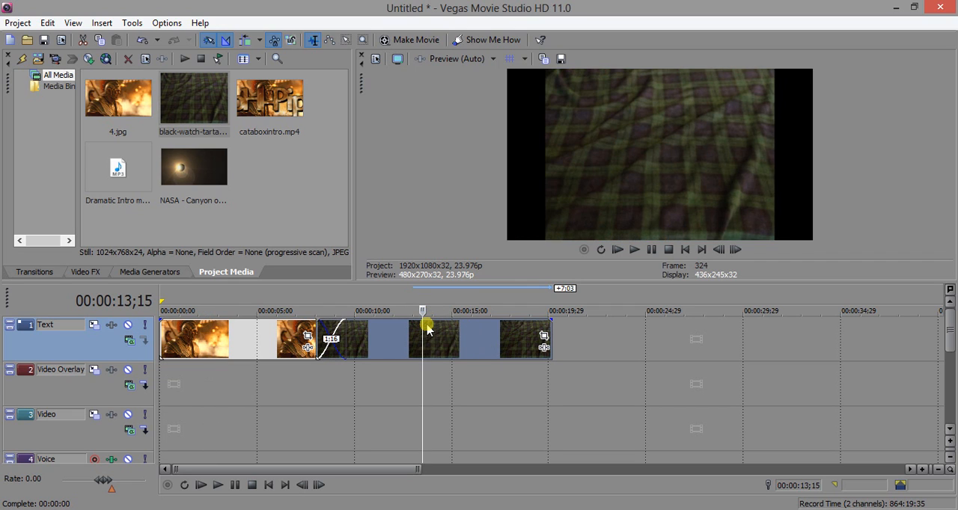
pyautogui.rightClick(461, 340)
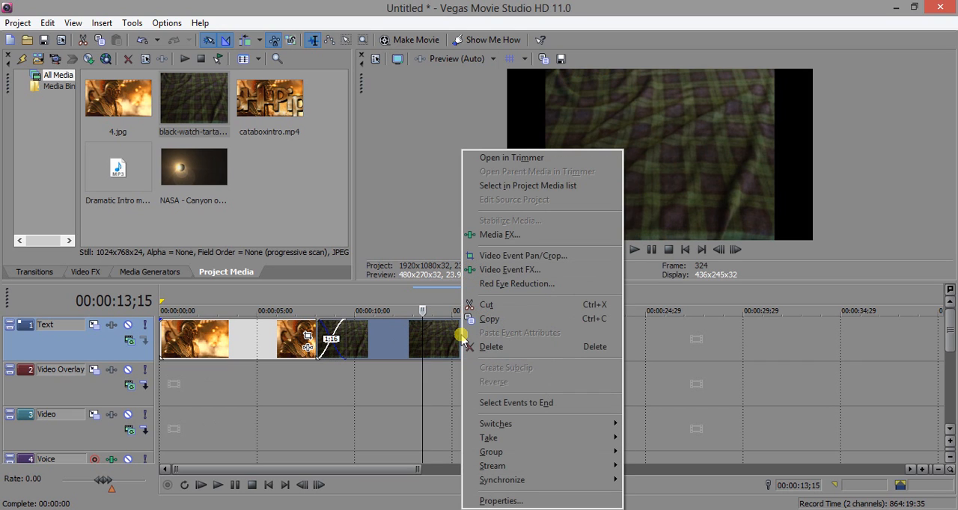
pyautogui.moveTo(559, 428)
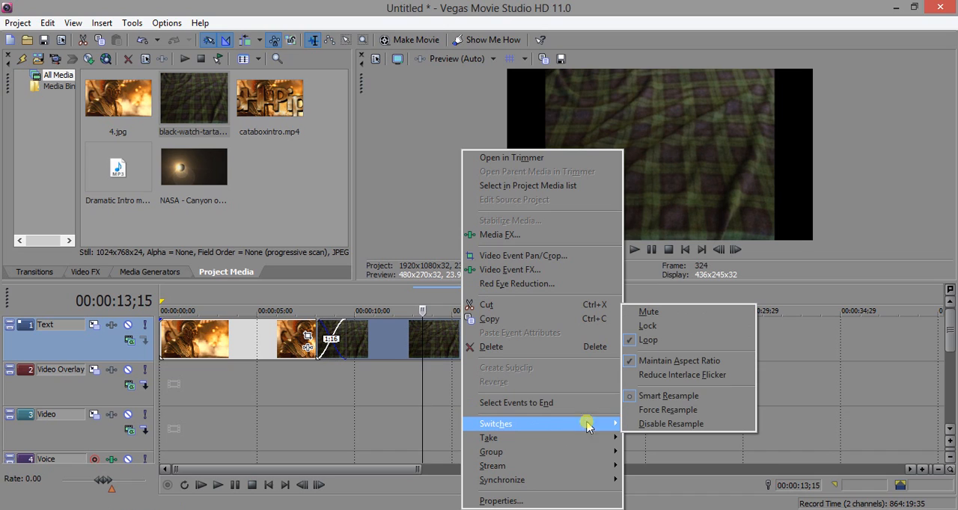
pyautogui.click(664, 362)
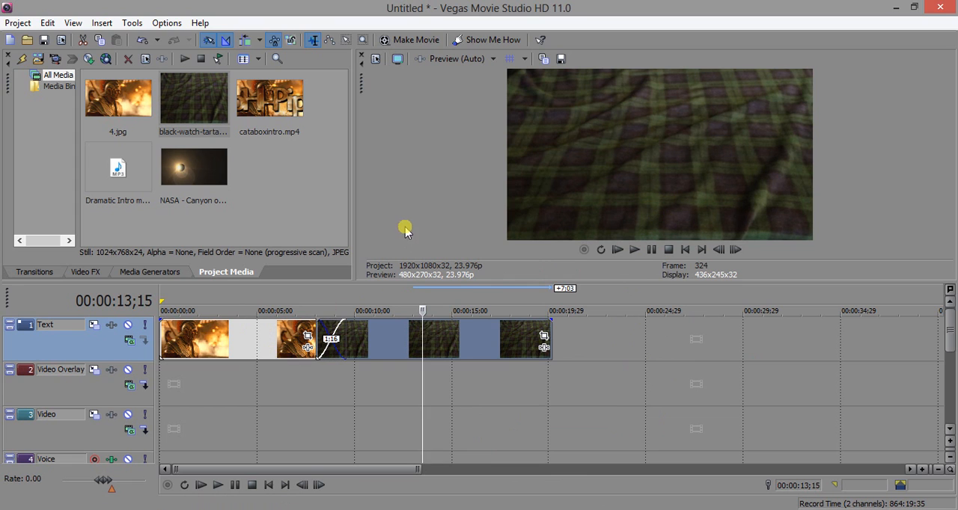
pyautogui.click(300, 307)
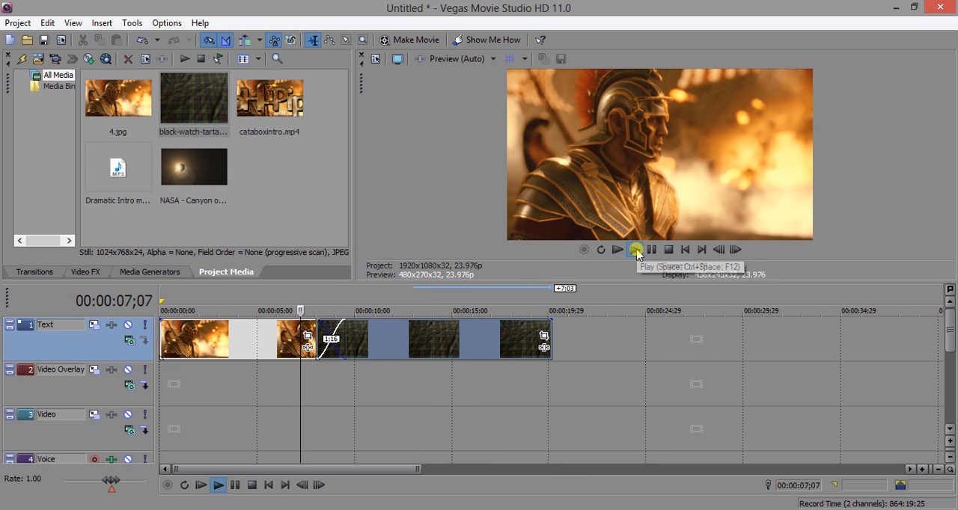
pyautogui.click(633, 250)
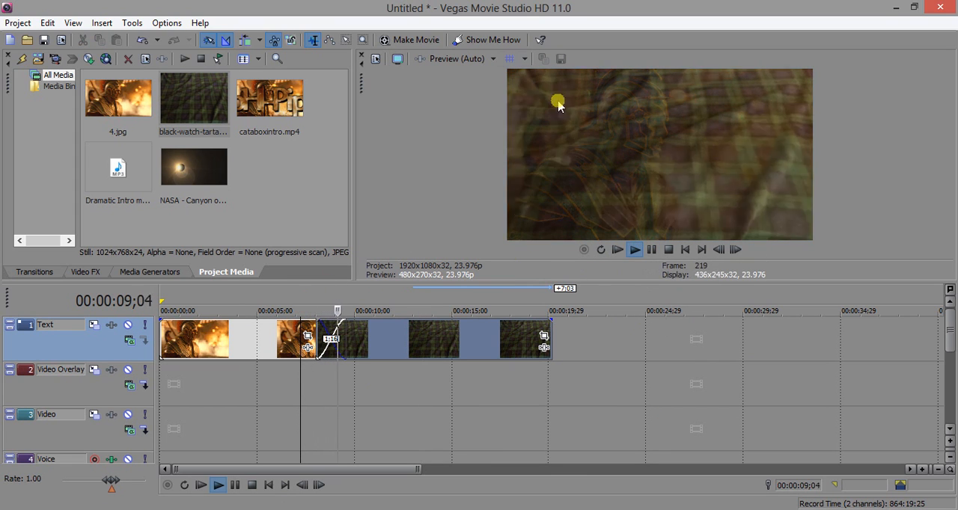
pyautogui.click(650, 250)
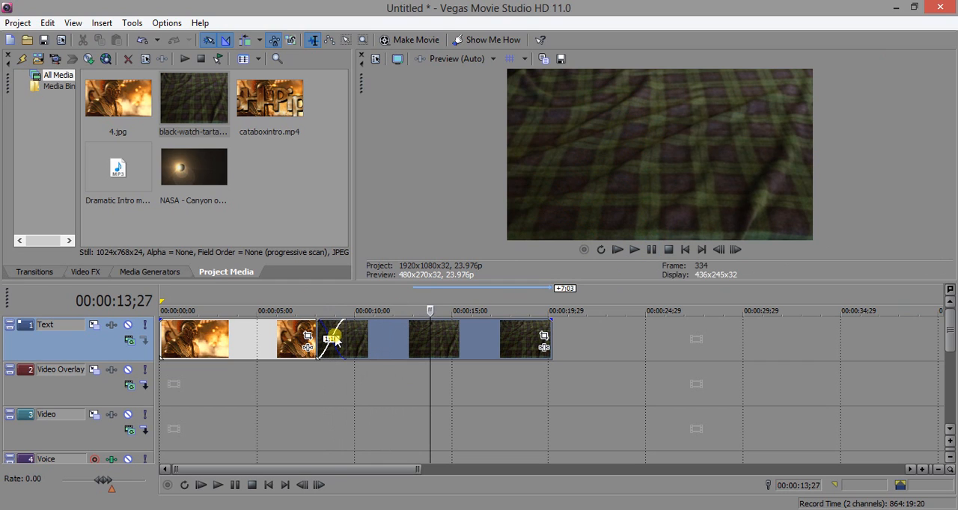
# Step: Apply the Simple preset of the 3D Blinds transition to the crossfade between the two clips and play it back
pyautogui.click(47, 274)
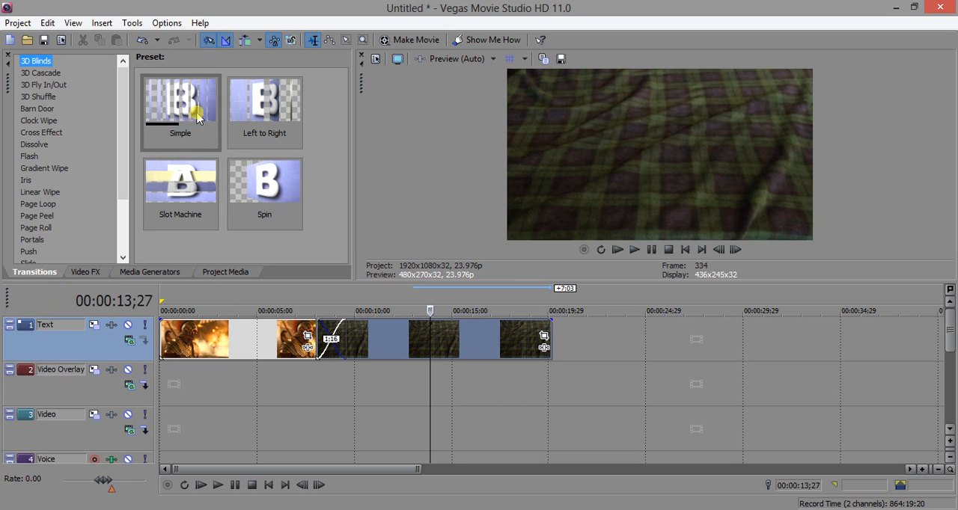
pyautogui.moveTo(199, 117); pyautogui.dragTo(332, 337)
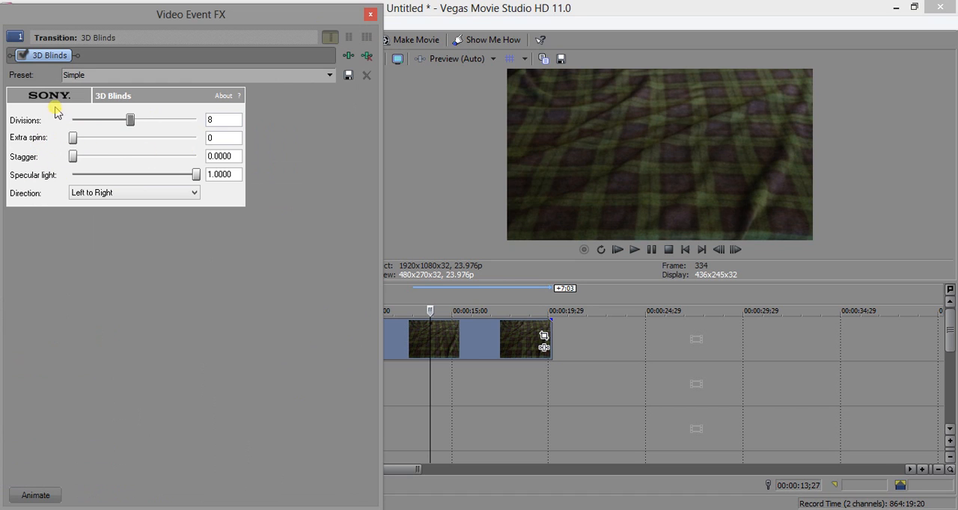
pyautogui.click(370, 14)
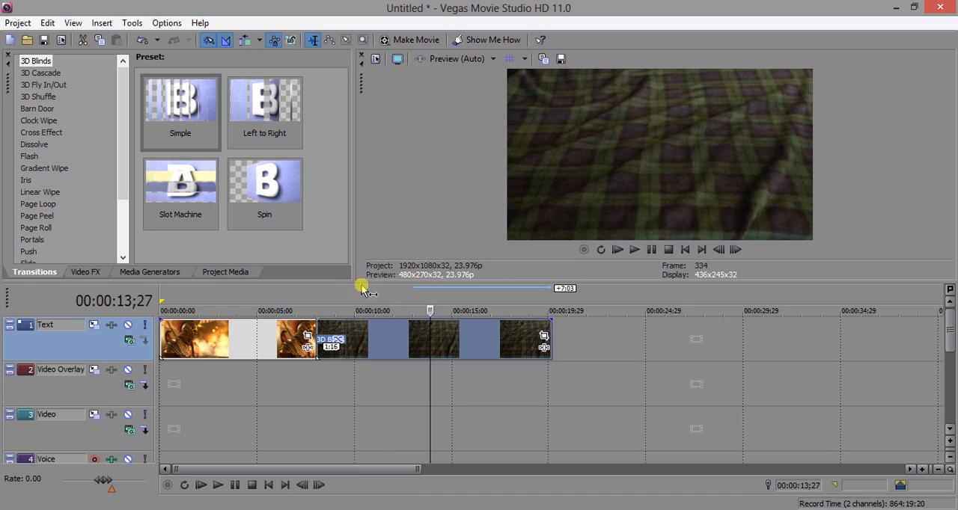
pyautogui.click(305, 296)
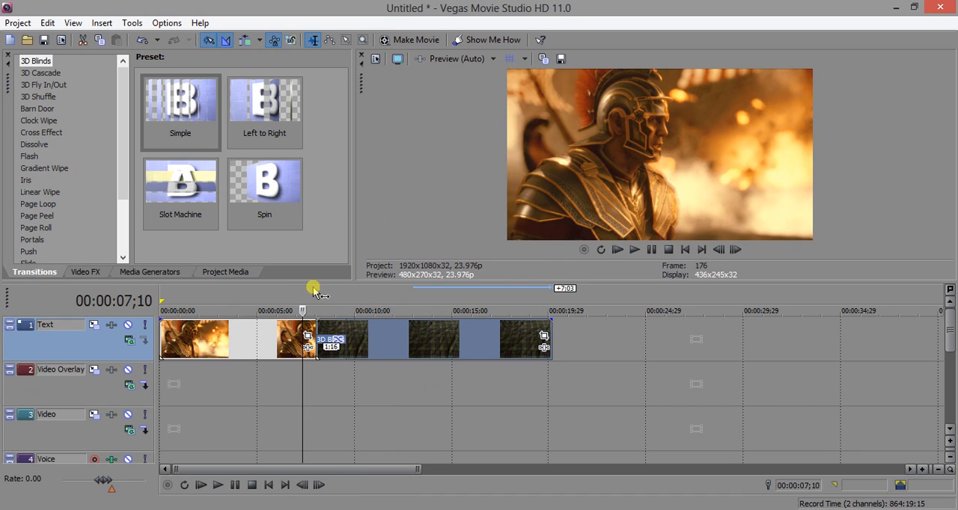
pyautogui.click(634, 250)
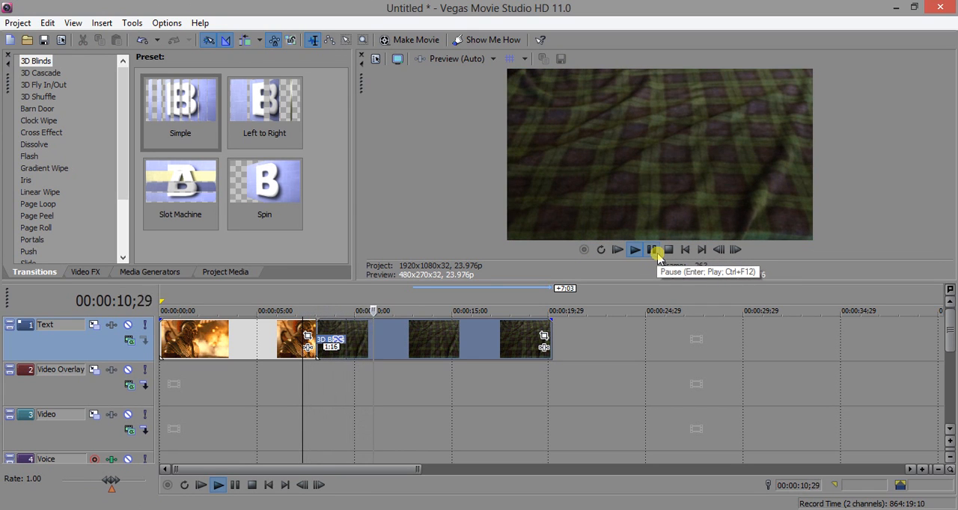
pyautogui.click(655, 253)
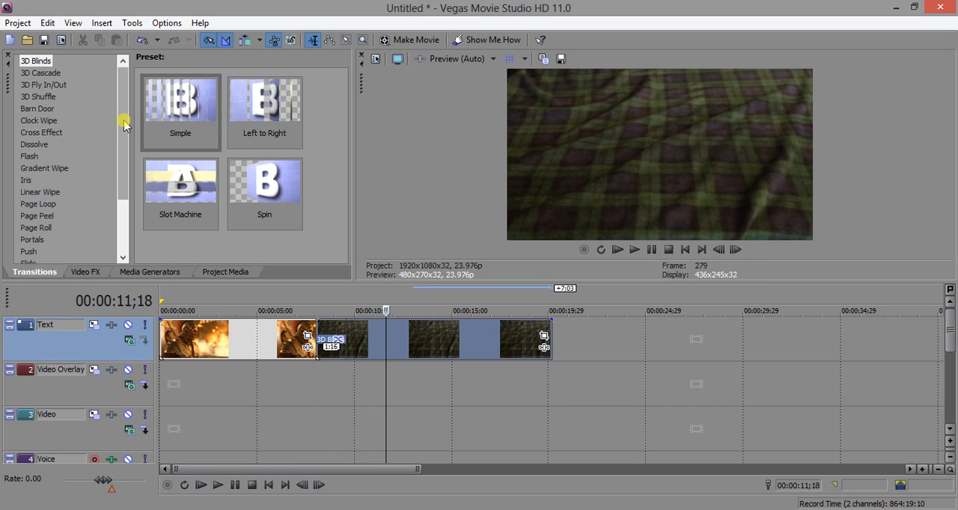
# Step: Replace the 3D Blinds transition on the crossfade with the Hard Flash preset of the Flash transition
pyautogui.click(30, 156)
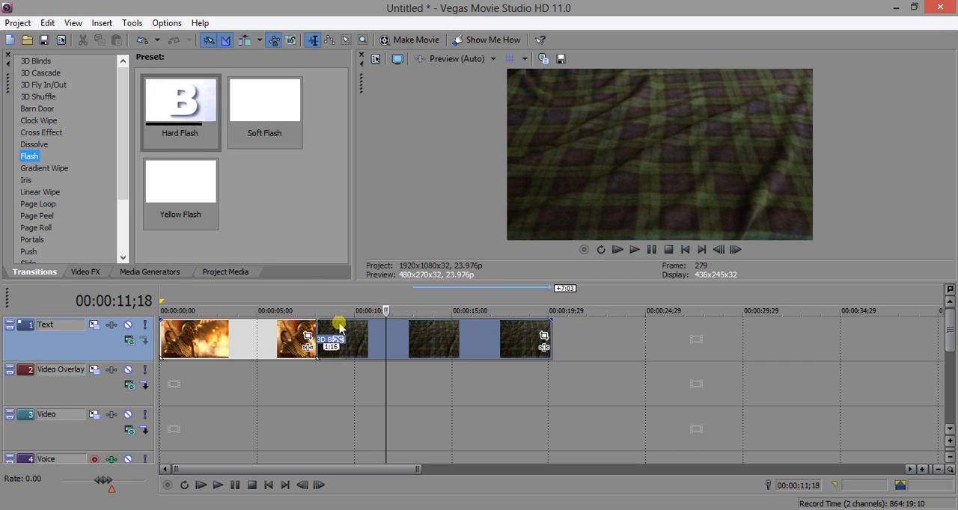
pyautogui.click(347, 296)
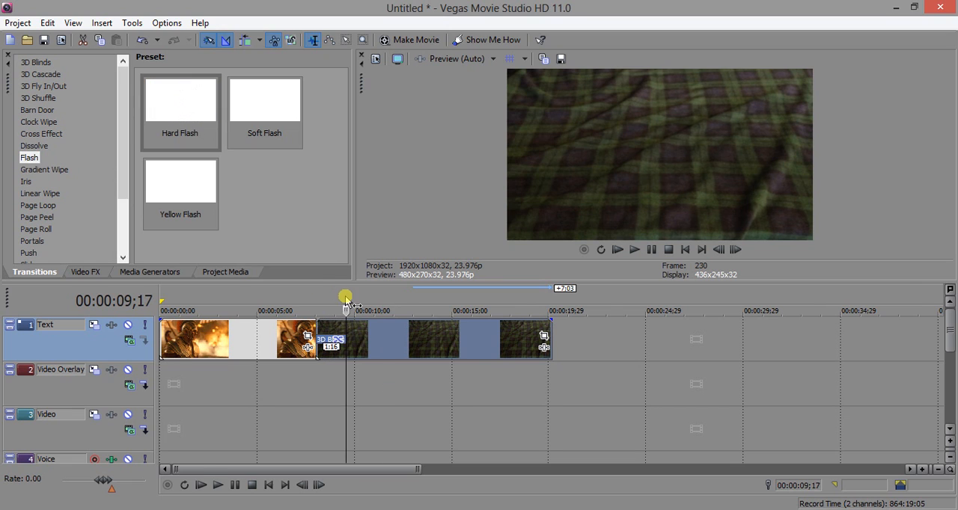
pyautogui.scroll(4, 346, 296)
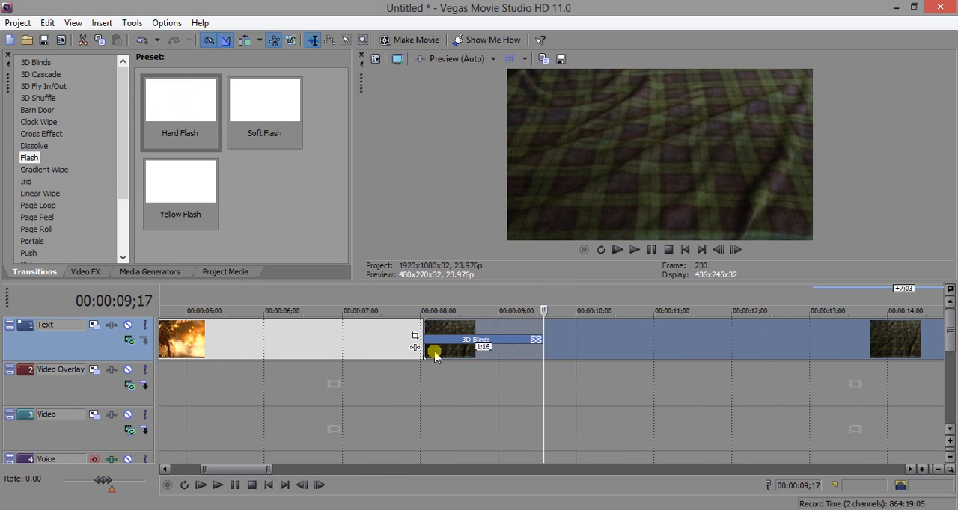
pyautogui.click(534, 342)
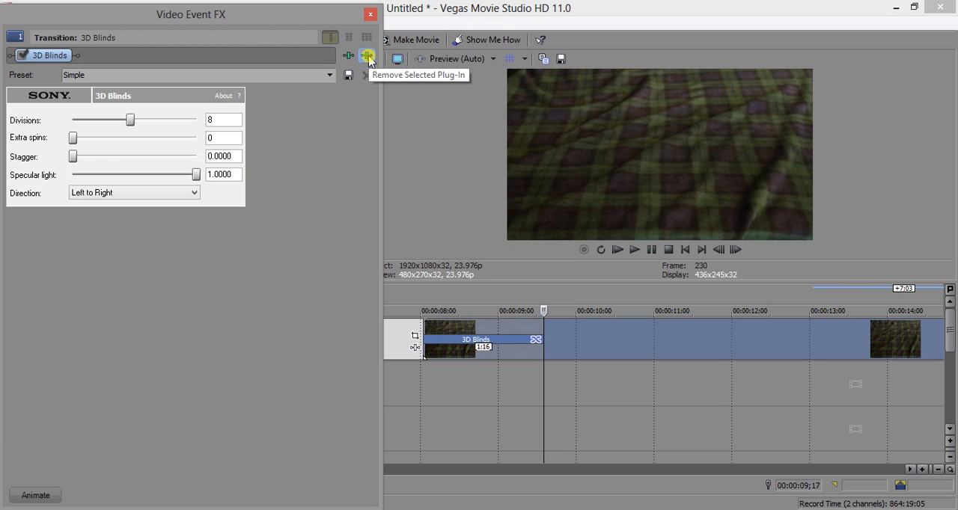
pyautogui.click(368, 60)
pyautogui.moveTo(184, 149); pyautogui.dragTo(487, 341)
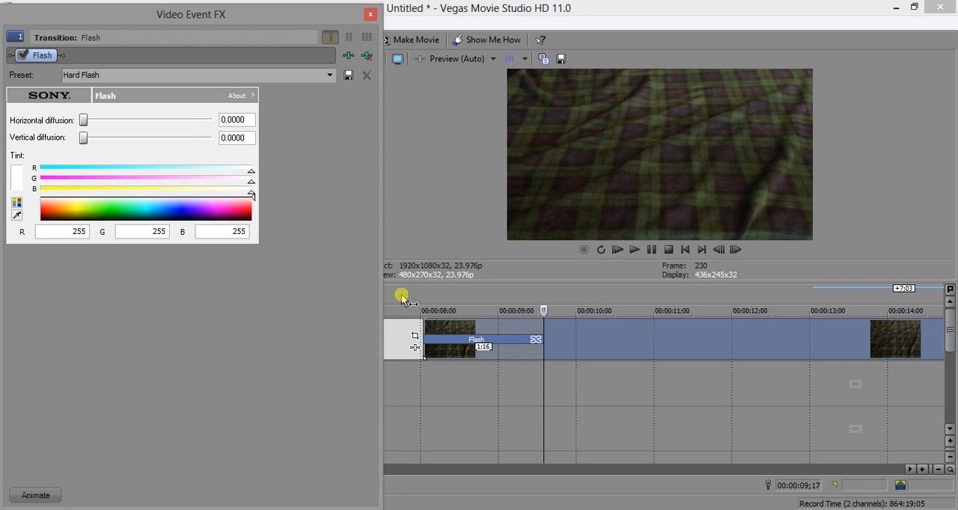
# Step: Close the transition settings and play back the Flash transition from just before the crossfade, at about 00:00:07;23
pyautogui.click(369, 16)
pyautogui.click(406, 305)
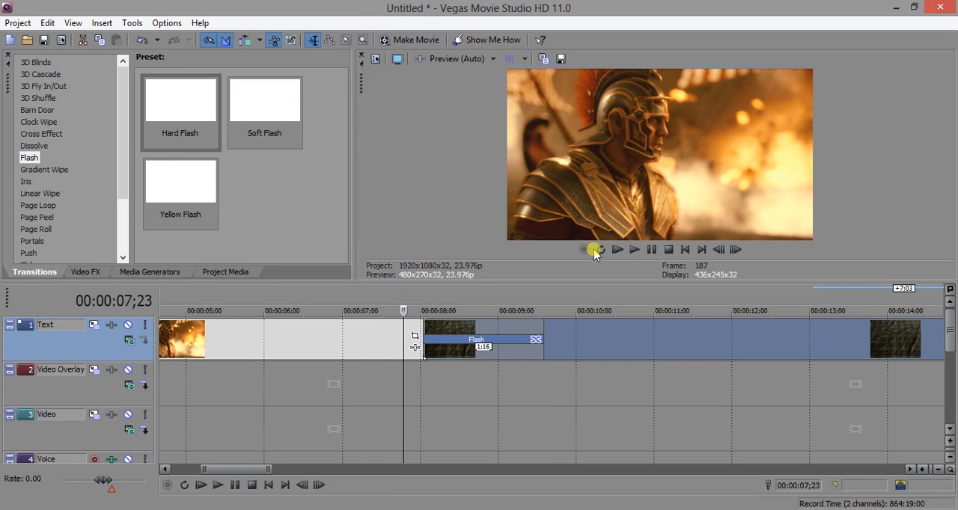
pyautogui.click(633, 249)
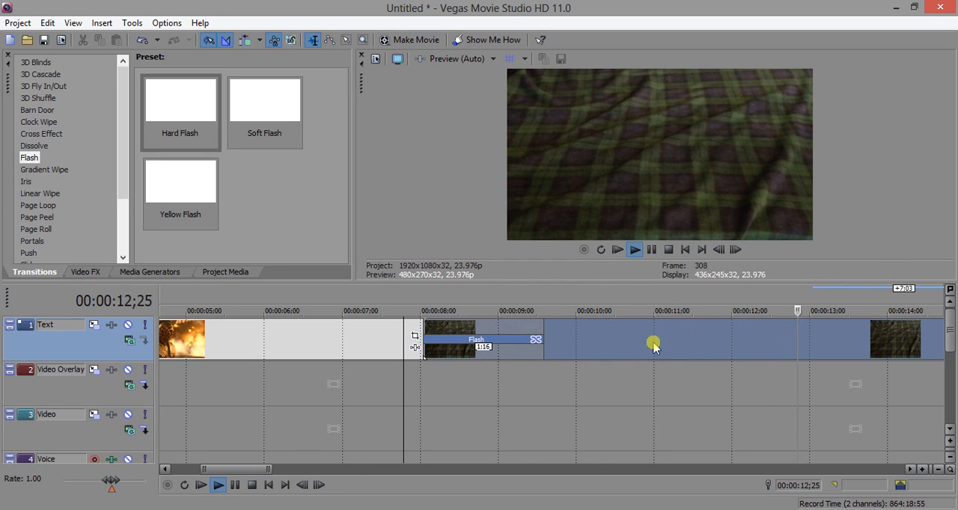
pyautogui.scroll(-4, 652, 342)
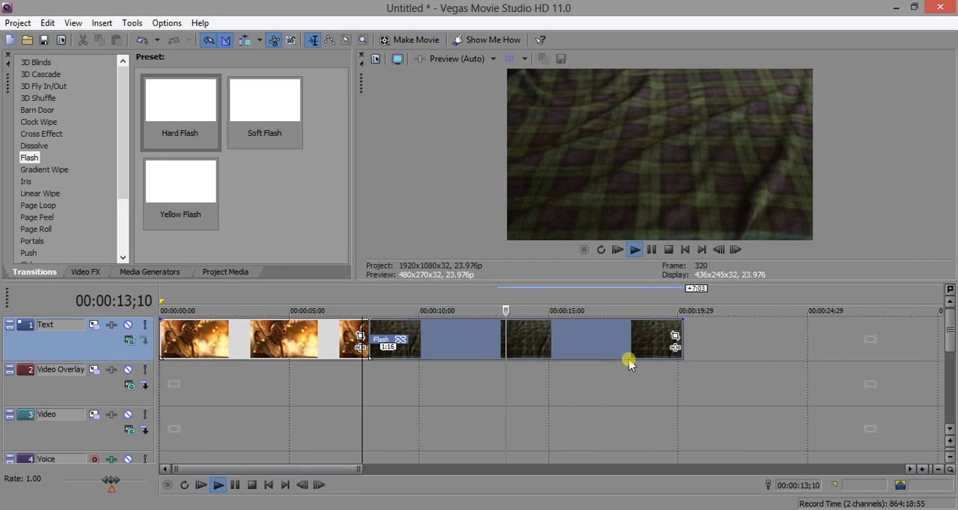
pyautogui.click(651, 249)
# Step: Set the Flash transition's horizontal diffusion to 0.1080 and vertical diffusion to 0.3320
pyautogui.click(404, 342)
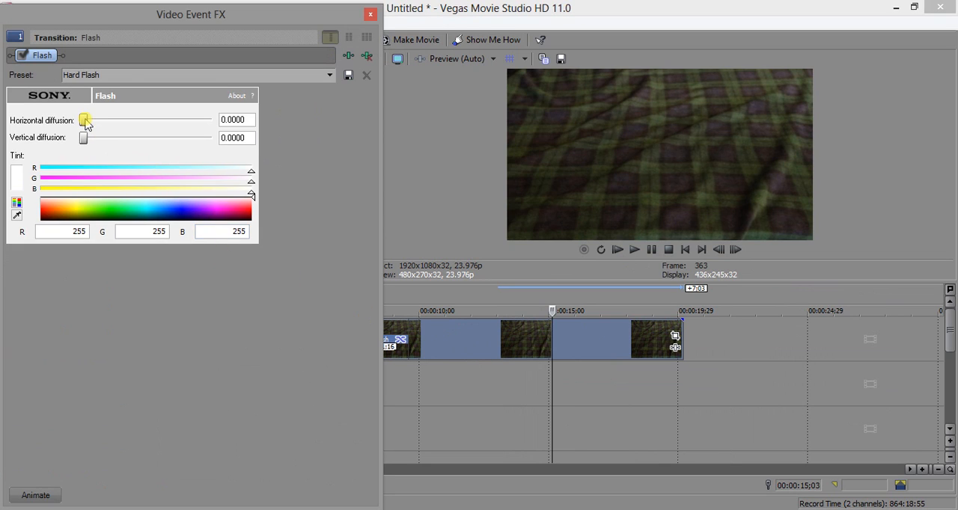
pyautogui.moveTo(86, 124); pyautogui.dragTo(101, 125)
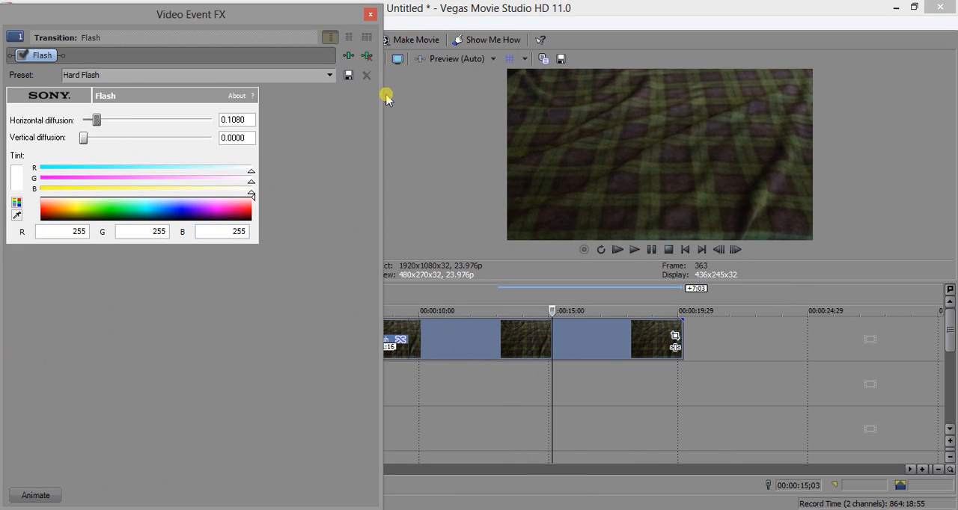
pyautogui.moveTo(83, 140); pyautogui.dragTo(125, 140)
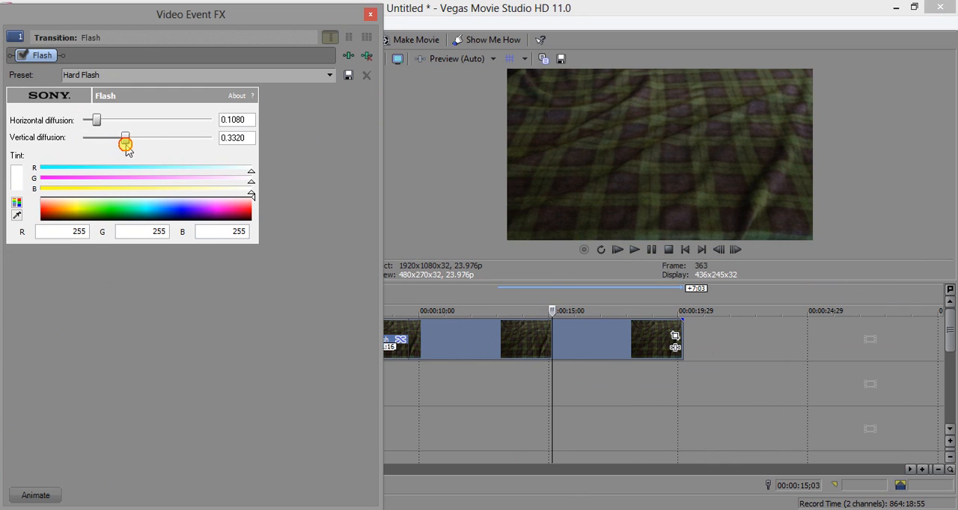
pyautogui.click(369, 13)
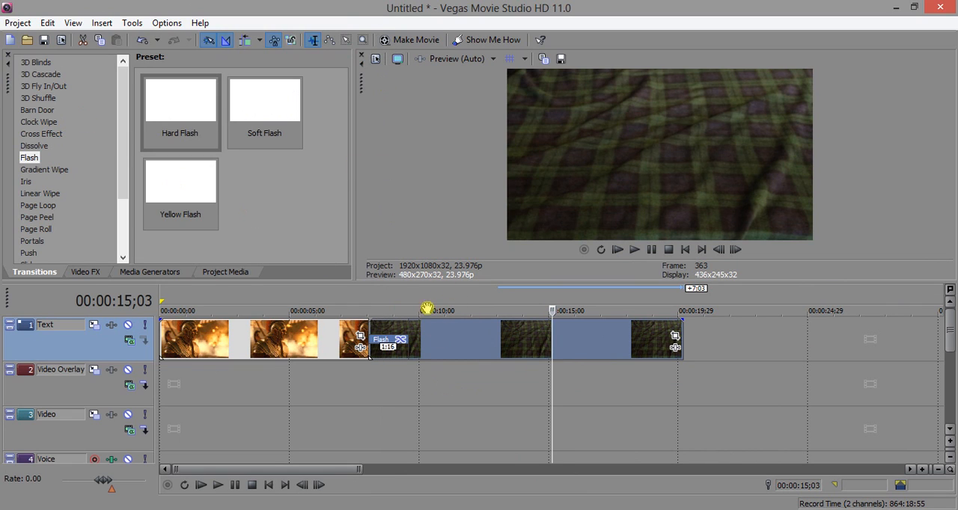
# Step: Inspect individual frames across the Flash crossfade, from about 00:00:08;03 to 00:00:09;03, to check the diffusion effect
pyautogui.click(383, 294)
pyautogui.click(384, 346)
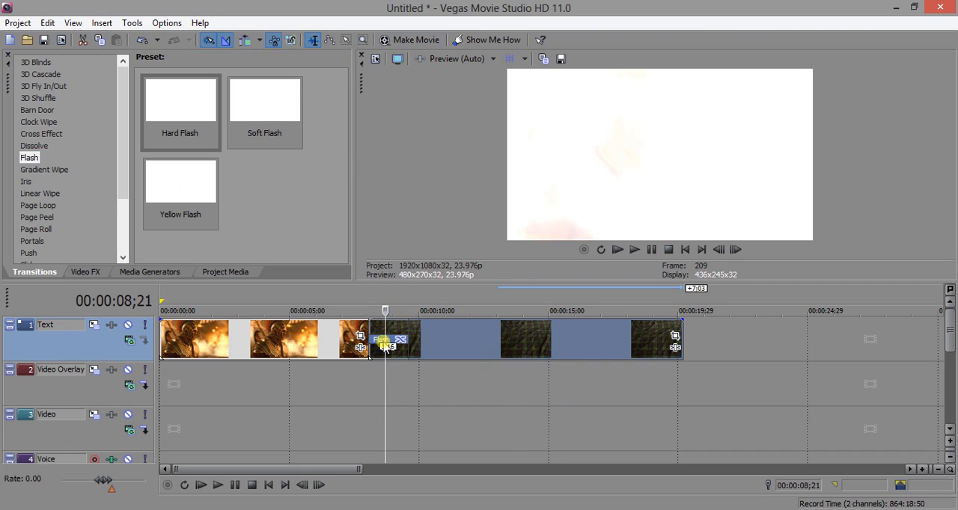
pyautogui.scroll(3, 378, 350)
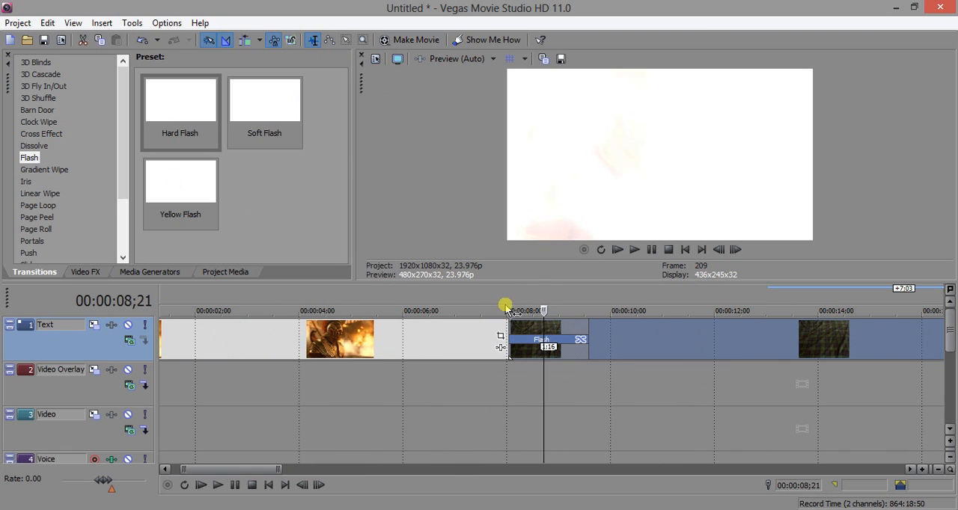
pyautogui.scroll(2, 548, 307)
pyautogui.click(571, 301)
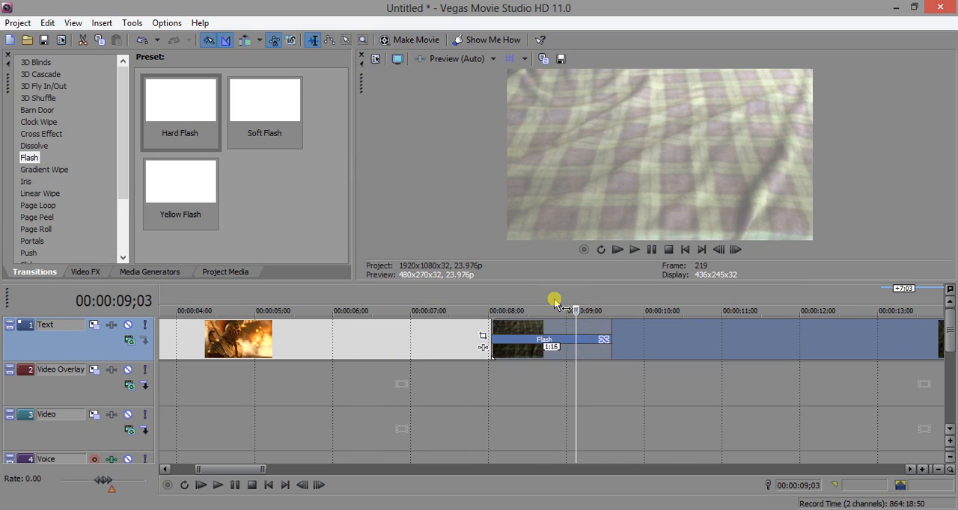
pyautogui.click(498, 301)
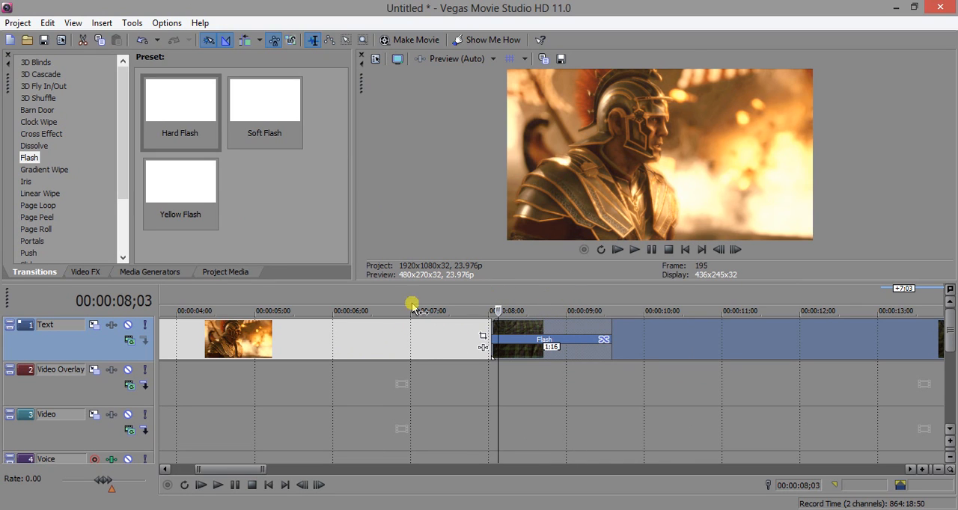
# Step: Increase the Flash transition's horizontal diffusion to 0.4080 and vertical diffusion to 0.6380, and check frames within the crossfade
pyautogui.click(603, 339)
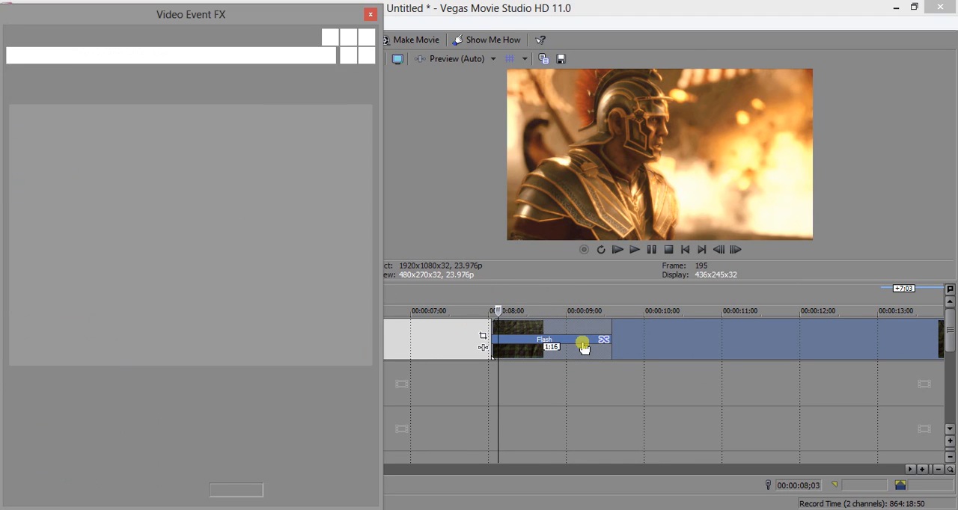
pyautogui.moveTo(93, 121); pyautogui.dragTo(165, 137)
pyautogui.click(525, 295)
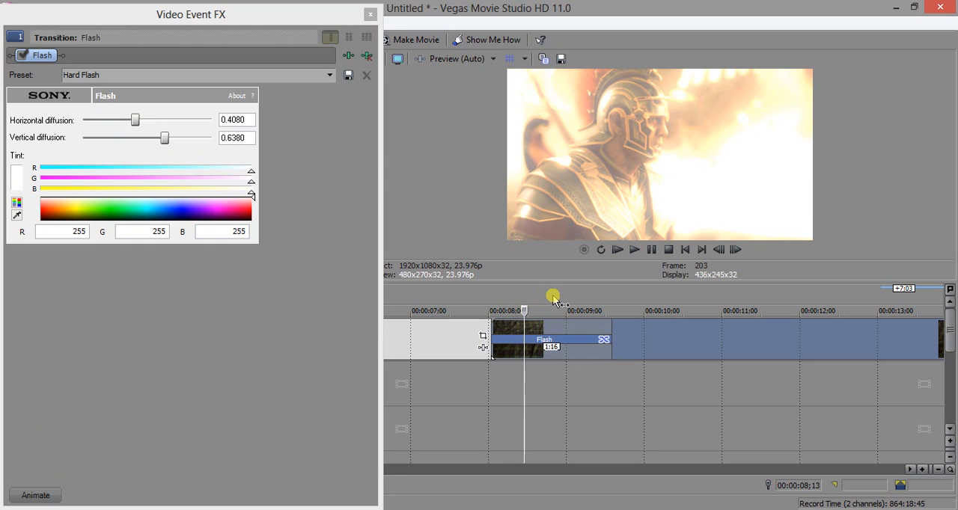
pyautogui.click(552, 296)
pyautogui.click(537, 296)
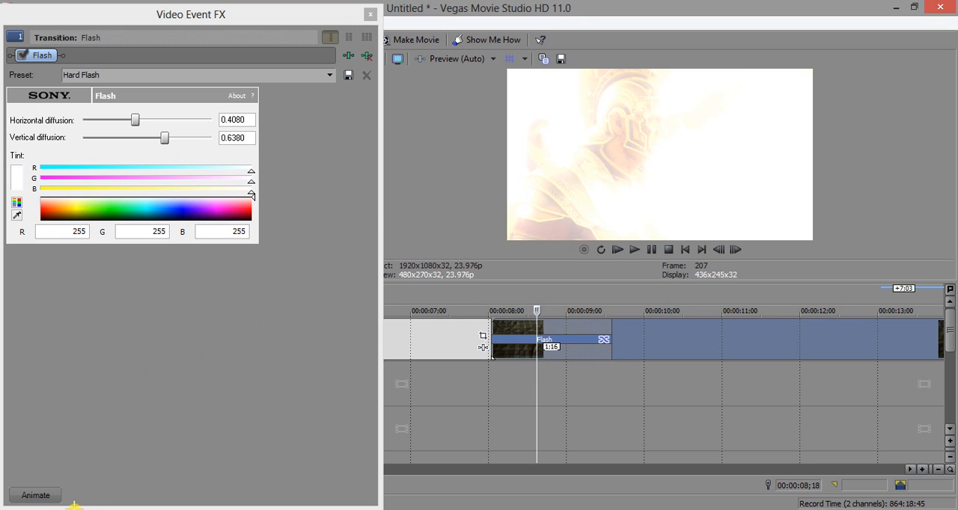
# Step: Show the Flash transition's animation timeline, move its cursor to 00:00:00;18, and close the settings
pyautogui.click(38, 495)
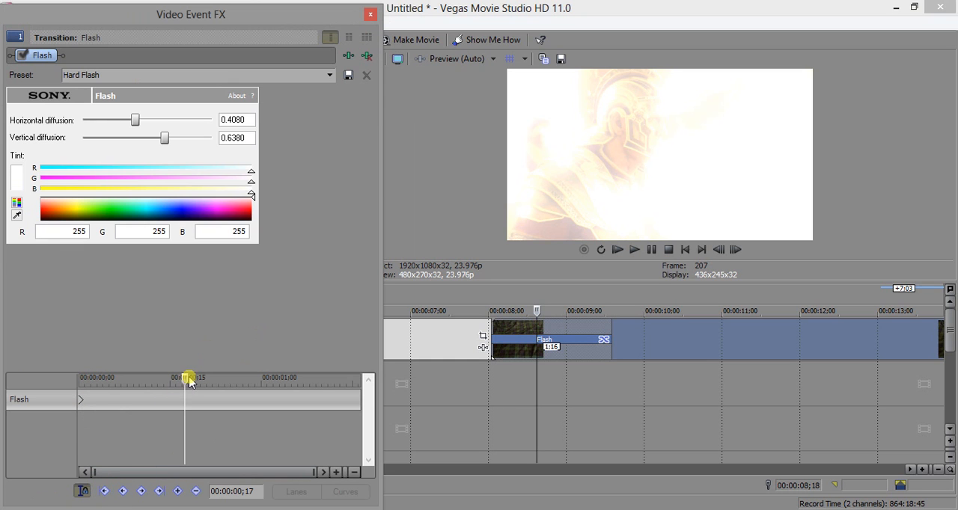
pyautogui.moveTo(189, 381)
pyautogui.mouseDown()
pyautogui.moveTo(95, 383)
pyautogui.moveTo(191, 384)
pyautogui.mouseUp()
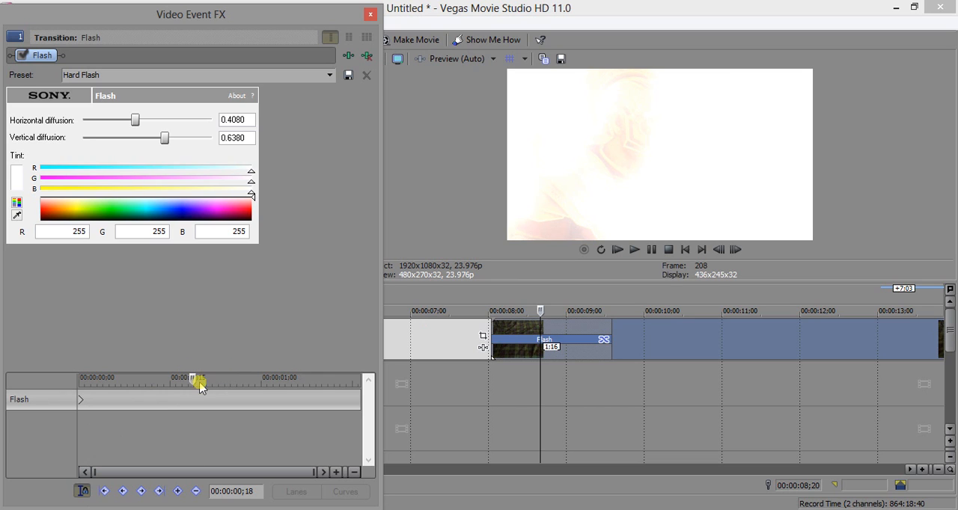
pyautogui.click(81, 492)
pyautogui.click(370, 14)
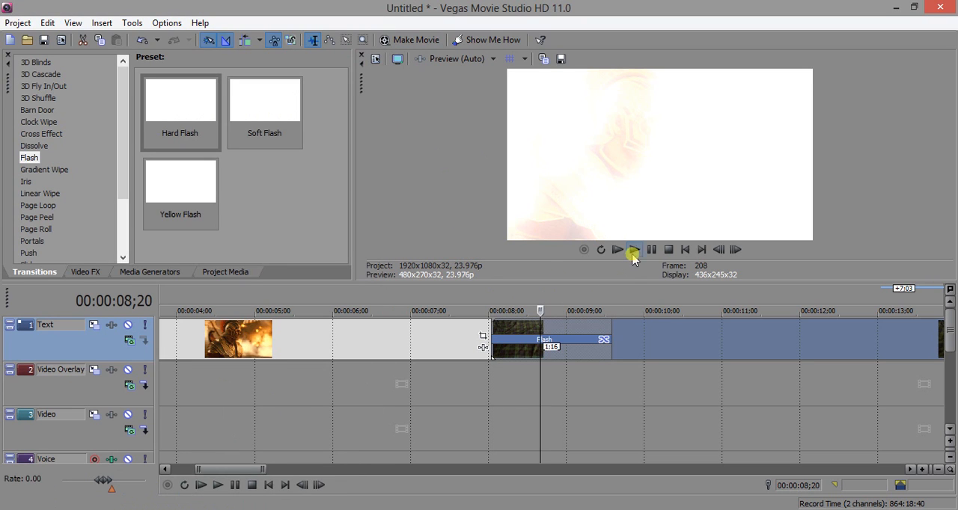
# Step: Play back the more diffused Flash transition from 00:00:07;28 and pause within the crossfade
pyautogui.moveTo(492, 297); pyautogui.dragTo(485, 297)
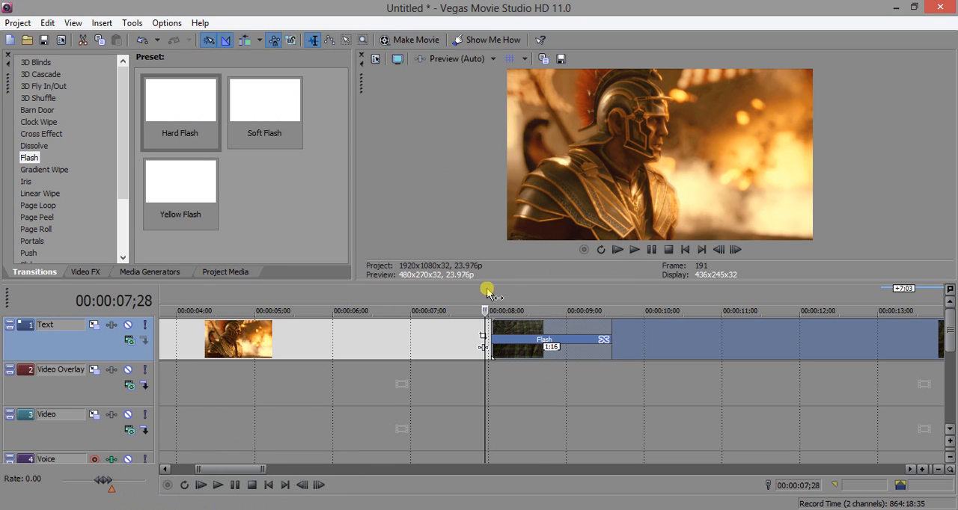
pyautogui.click(633, 250)
pyautogui.click(652, 250)
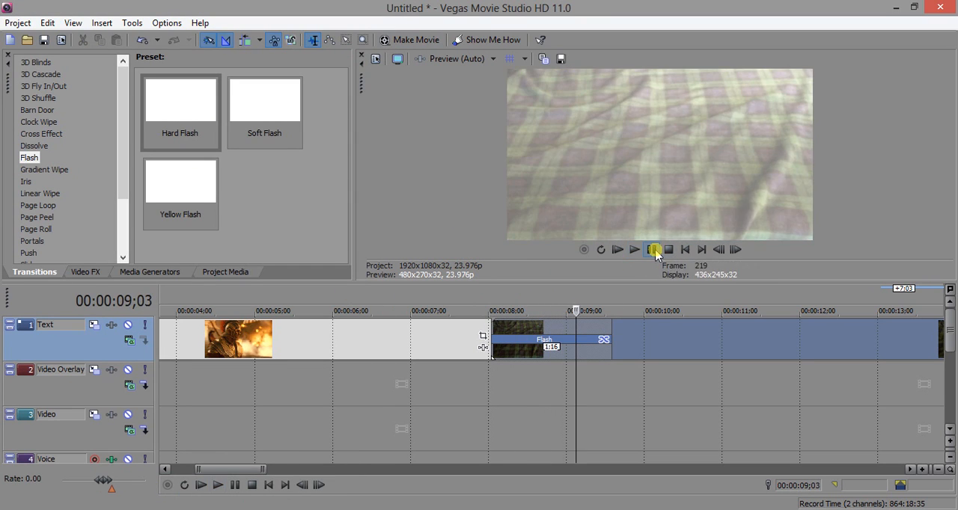
# Step: Reopen the Flash transition's animation timeline to examine its keyframe and cursor sync controls, and close the settings
pyautogui.click(605, 340)
pyautogui.click(36, 493)
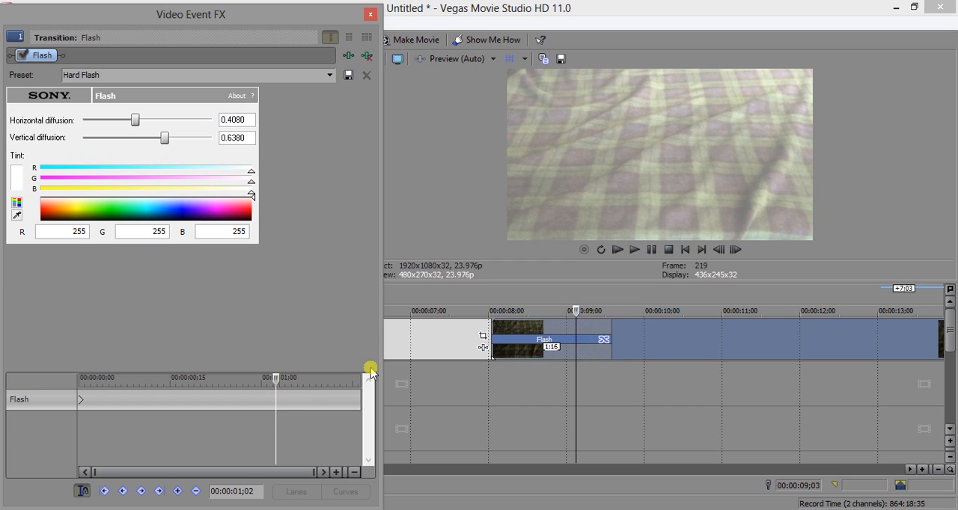
pyautogui.click(82, 491)
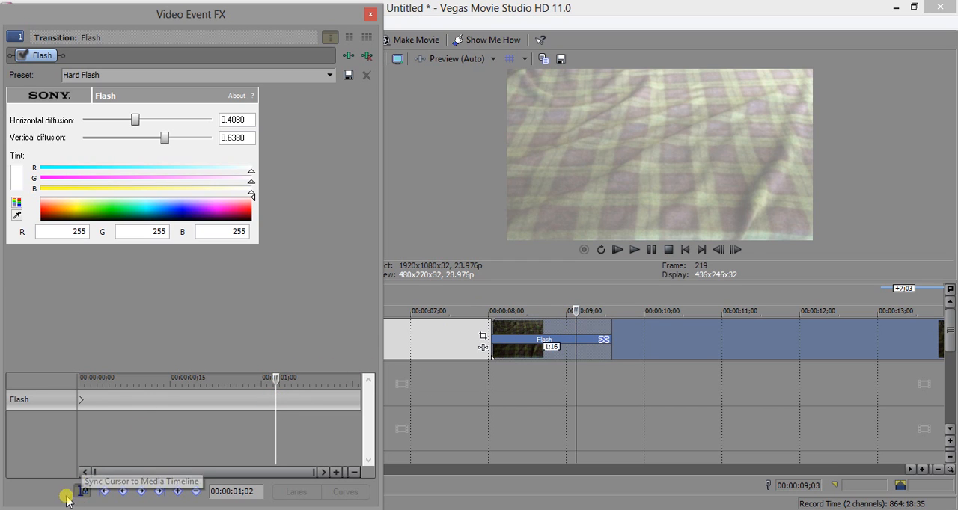
pyautogui.click(369, 14)
# Step: Add the NASA - Canyon of Fire on the Sun video to the Text track, overlapping the tartan clip's end for a 1:13 crossfade
pyautogui.scroll(-5, 523, 290)
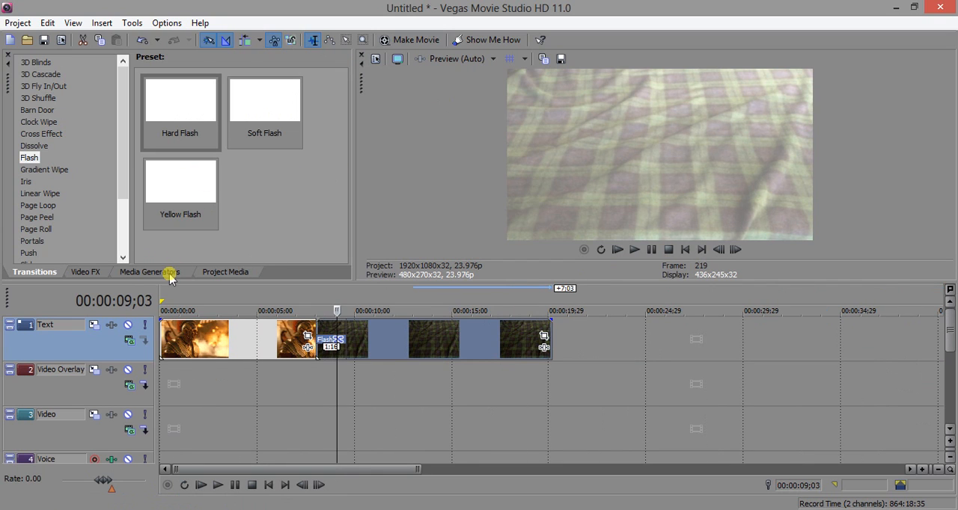
pyautogui.click(84, 272)
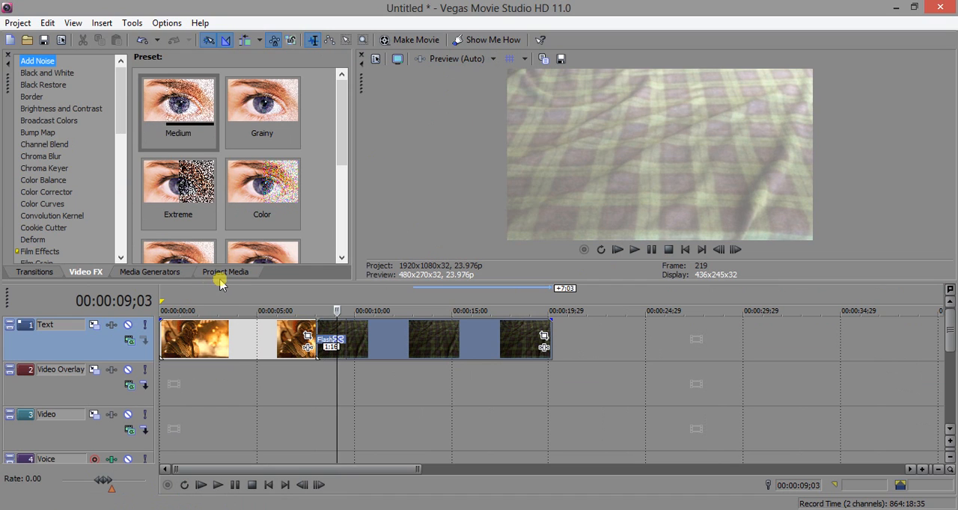
pyautogui.click(178, 272)
pyautogui.click(228, 272)
pyautogui.click(214, 187)
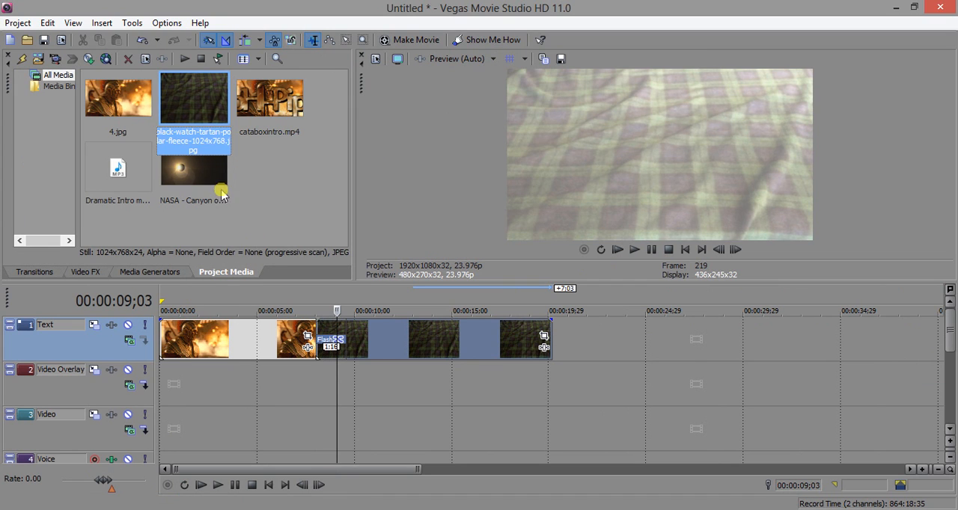
pyautogui.moveTo(214, 187); pyautogui.dragTo(551, 346)
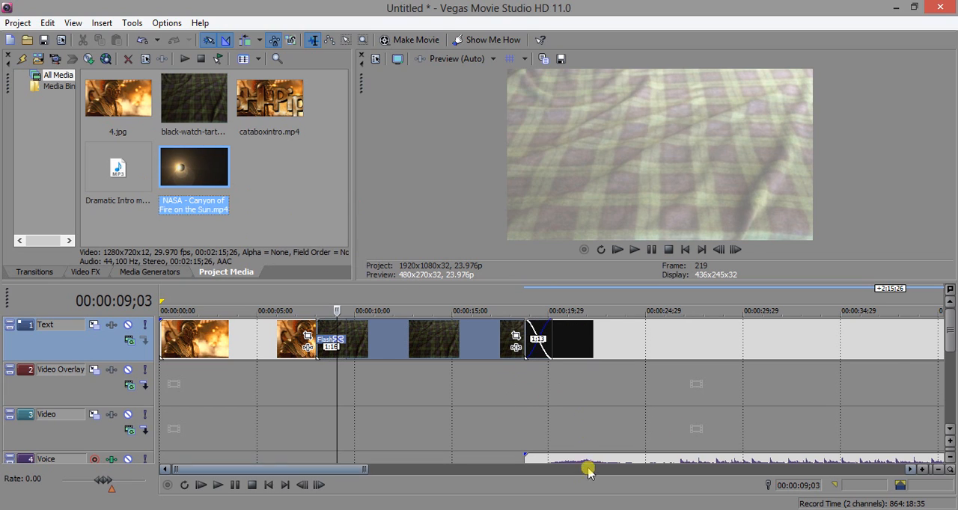
# Step: Add cataboxintro.mp4 to the Text track so that it overlaps the end of the NASA video as a crossfade
pyautogui.click(951, 349)
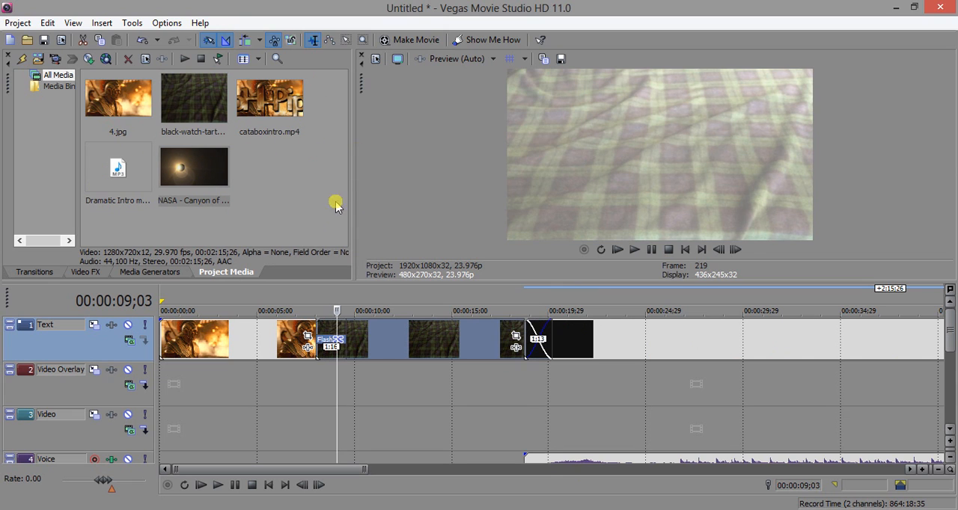
pyautogui.scroll(-6, 432, 412)
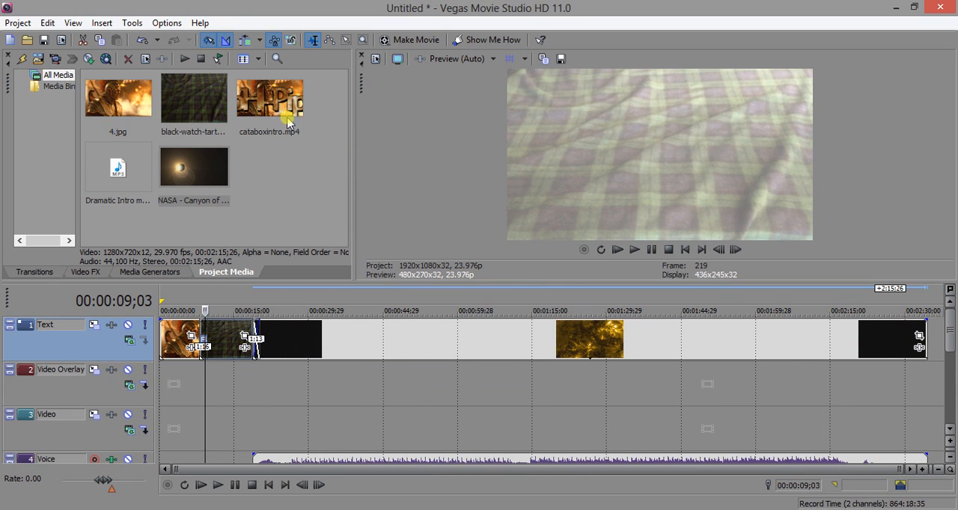
pyautogui.click(190, 180)
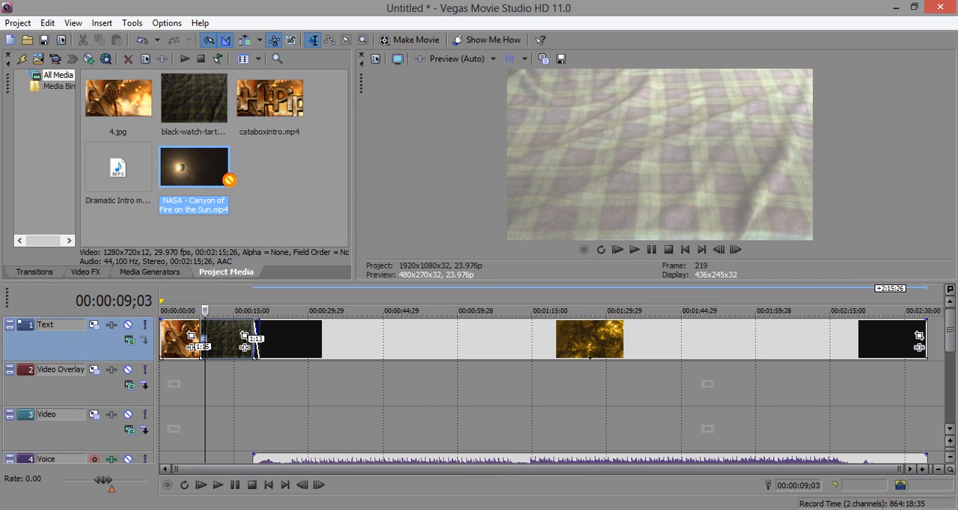
pyautogui.click(248, 122)
pyautogui.moveTo(942, 321); pyautogui.dragTo(891, 341)
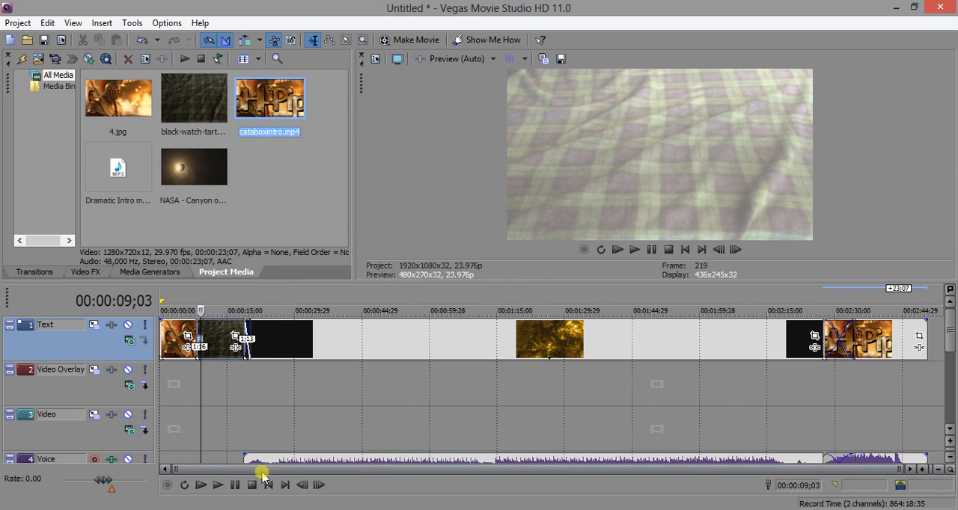
# Step: Try trimming 6:17 off the start of the tartan clip without Auto Ripple, and undo the trim
pyautogui.click(223, 301)
pyautogui.scroll(3, 233, 296)
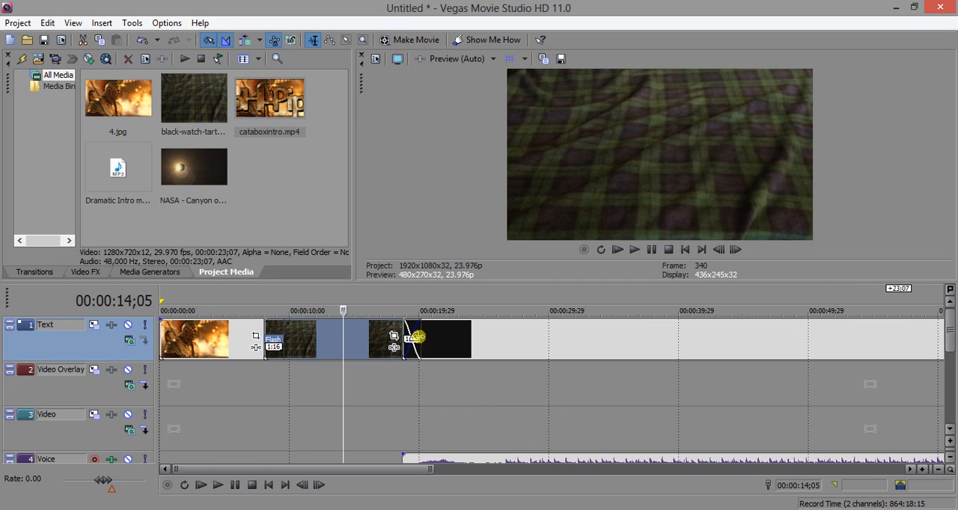
pyautogui.click(357, 345)
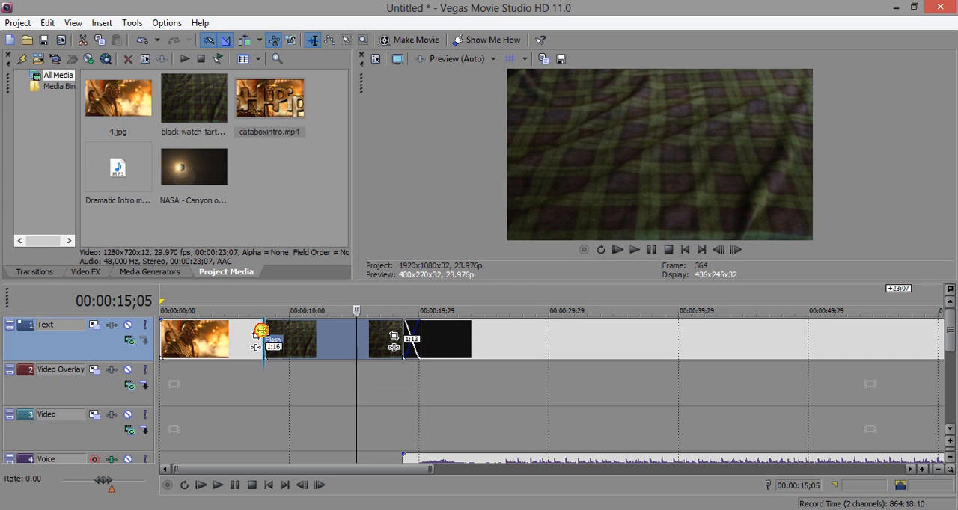
pyautogui.moveTo(262, 330); pyautogui.dragTo(348, 336)
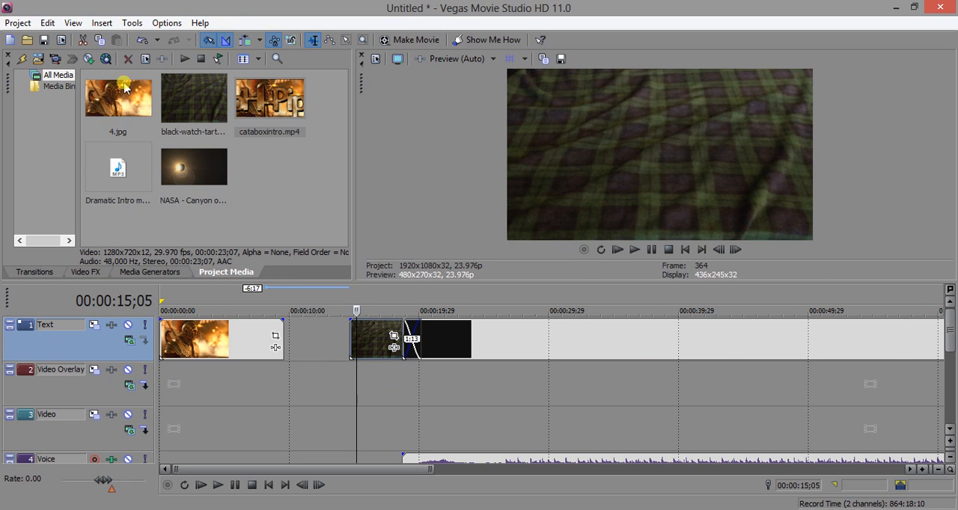
pyautogui.click(47, 22)
pyautogui.click(51, 41)
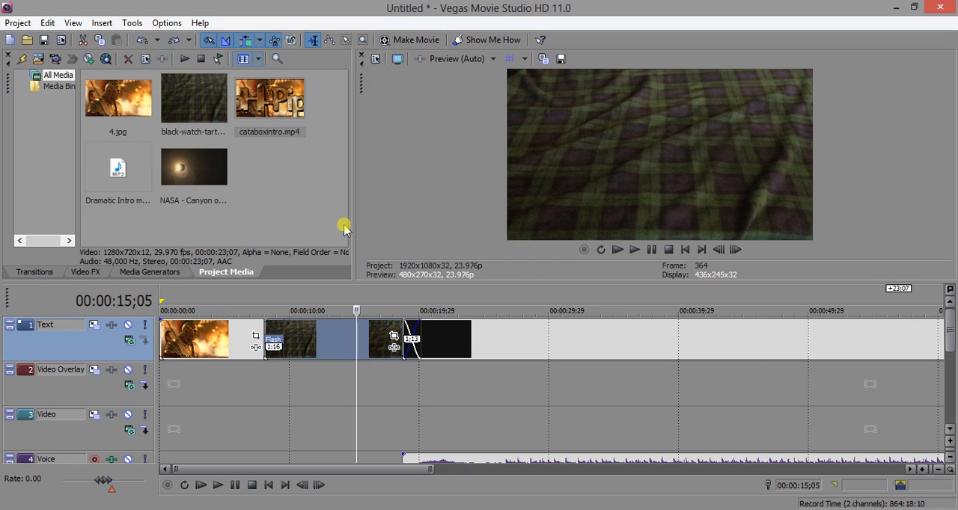
# Step: With Auto Ripple enabled, trim about 6 seconds off the start of the tartan clip so the following clips shift earlier
pyautogui.moveTo(264, 335); pyautogui.dragTo(341, 331)
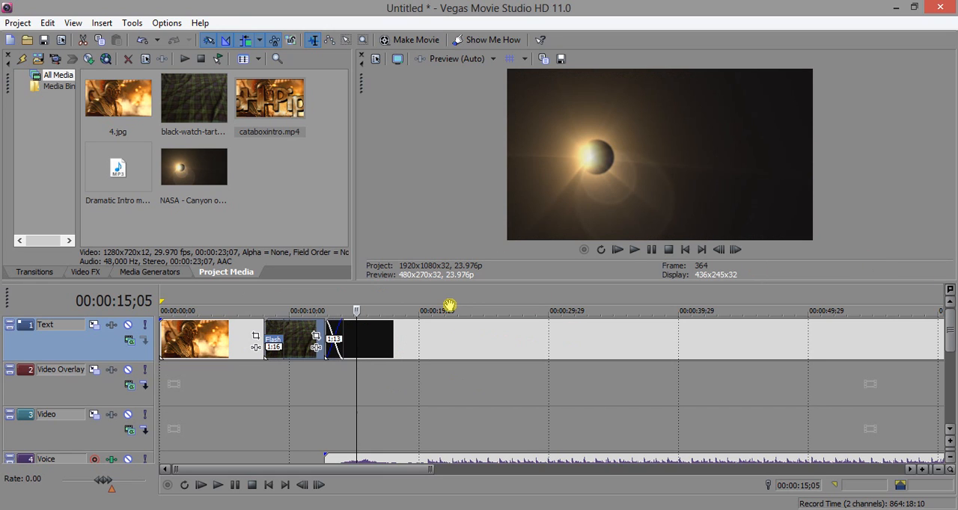
pyautogui.scroll(-5, 646, 331)
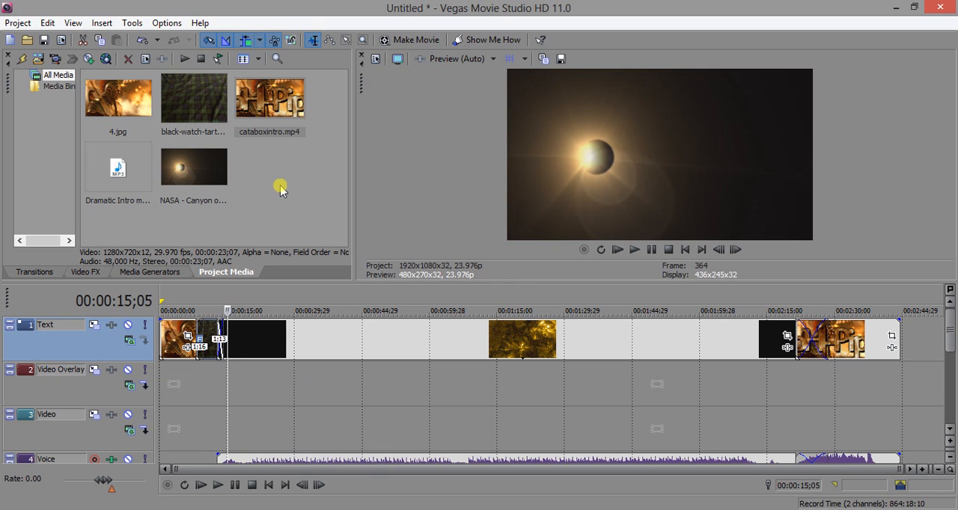
pyautogui.click(243, 41)
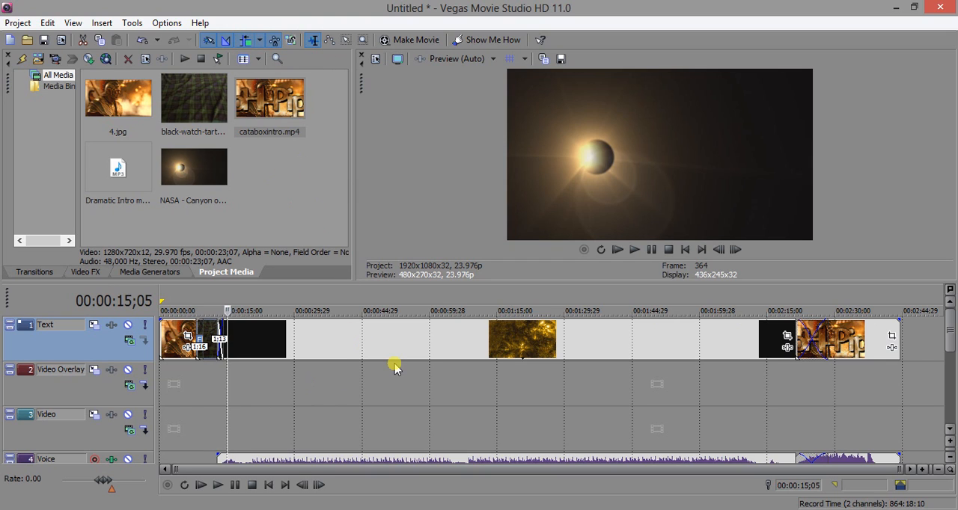